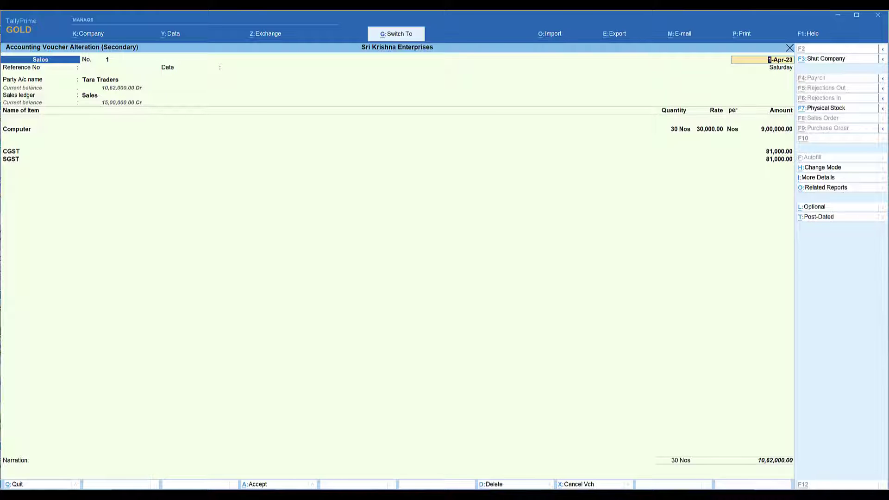
Step: Preview the printed tax invoice for the Tara Traders sales voucher
key("alt+p")
key("i")
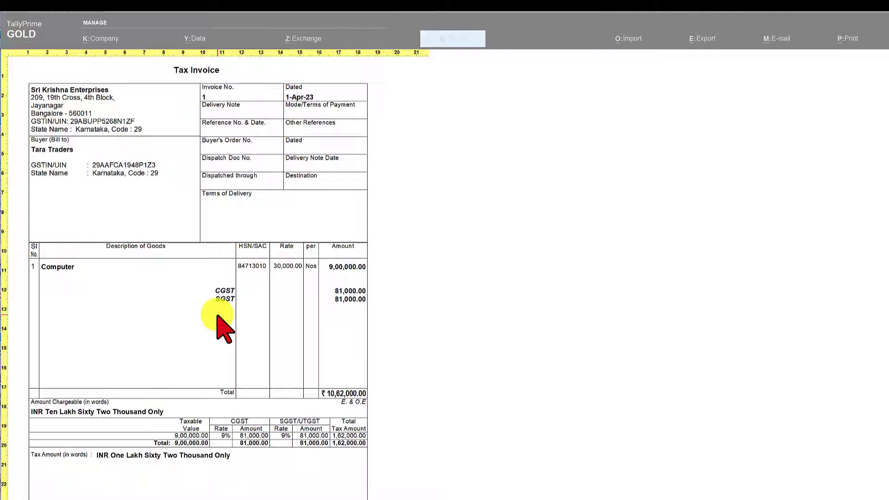
key("Escape")
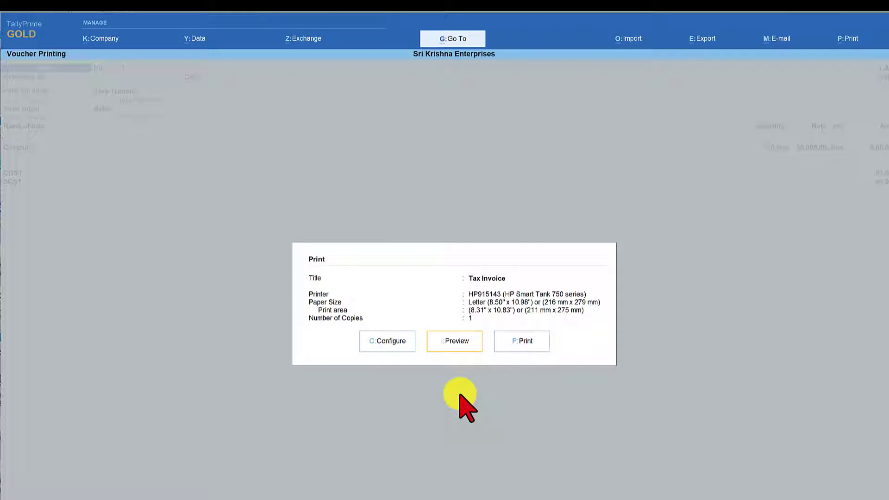
Step: Enable item-wise GST details in the invoice's print configuration and preview the invoice again
left_click(386, 342)
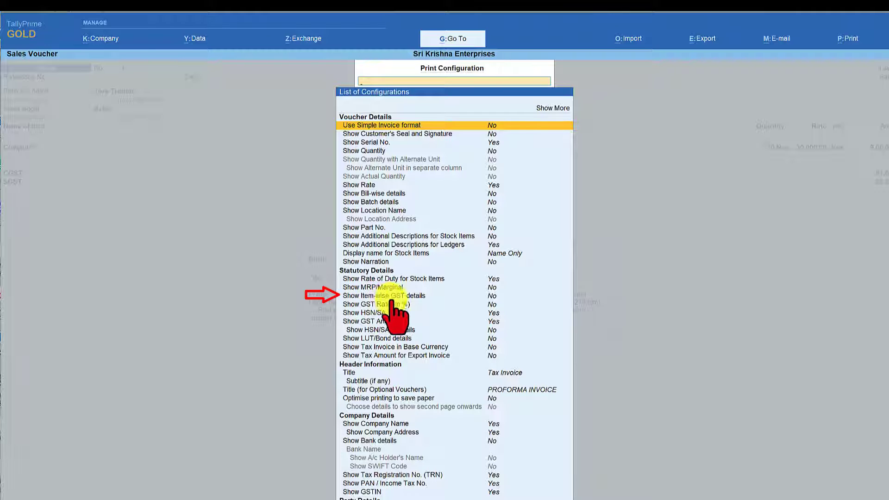
left_click(492, 297)
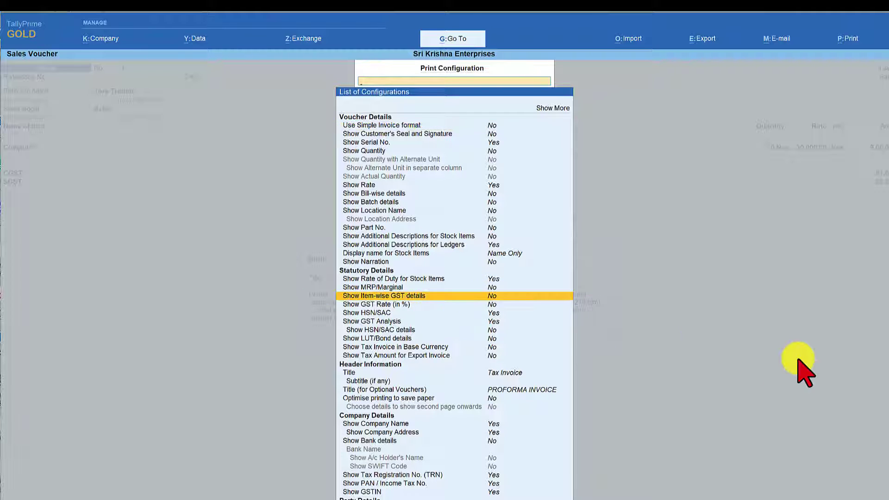
key("Return")
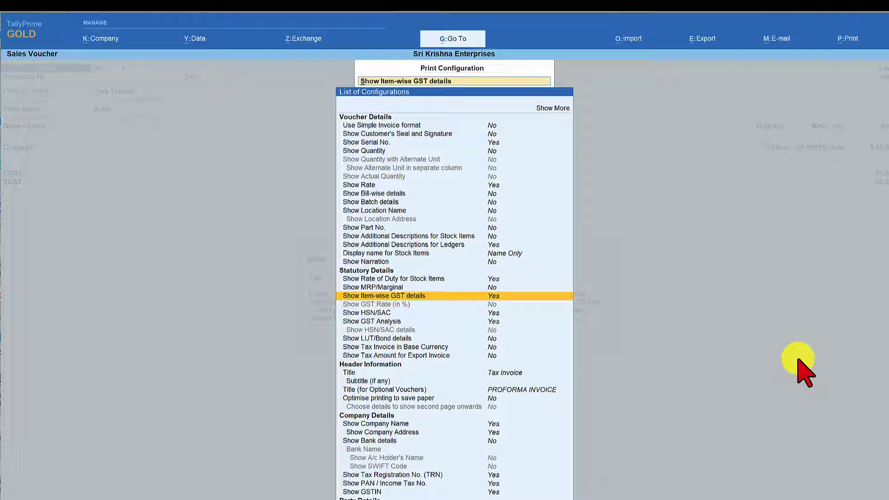
key("Escape")
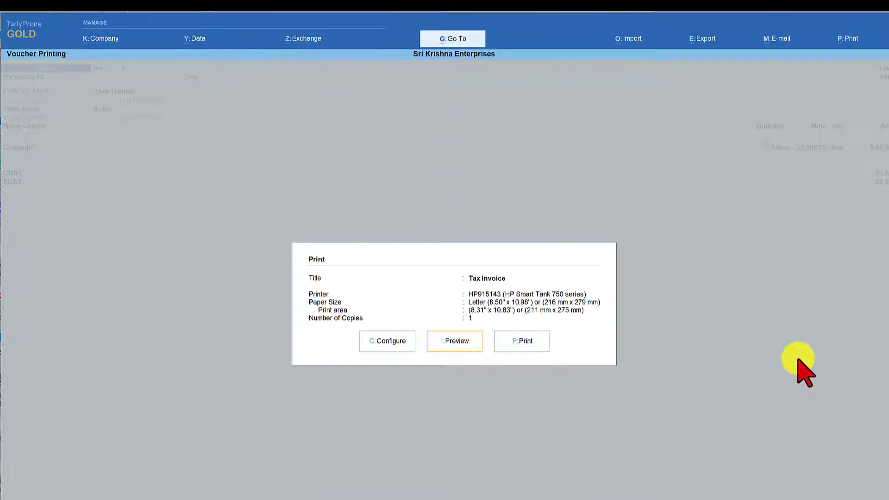
key("i")
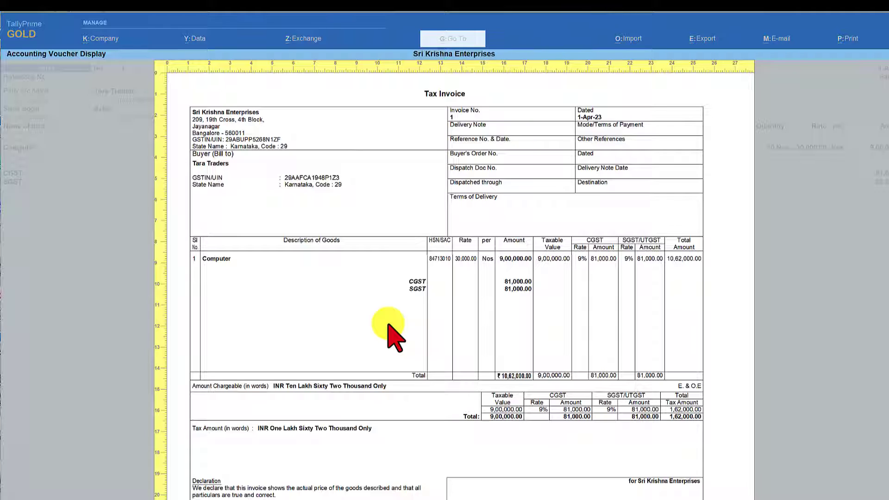
key("Escape")
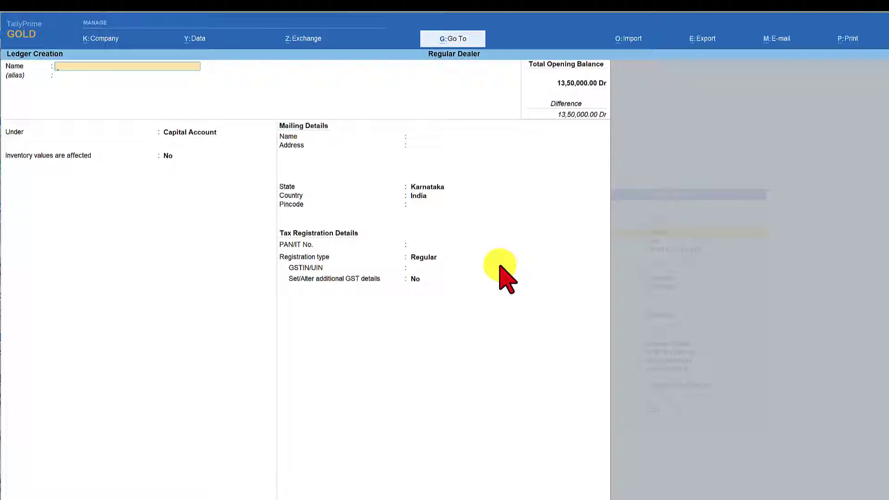
Step: Name the new ledger CGST @ 18% and place it under Duties & Taxes with GST as the duty type
type("C")
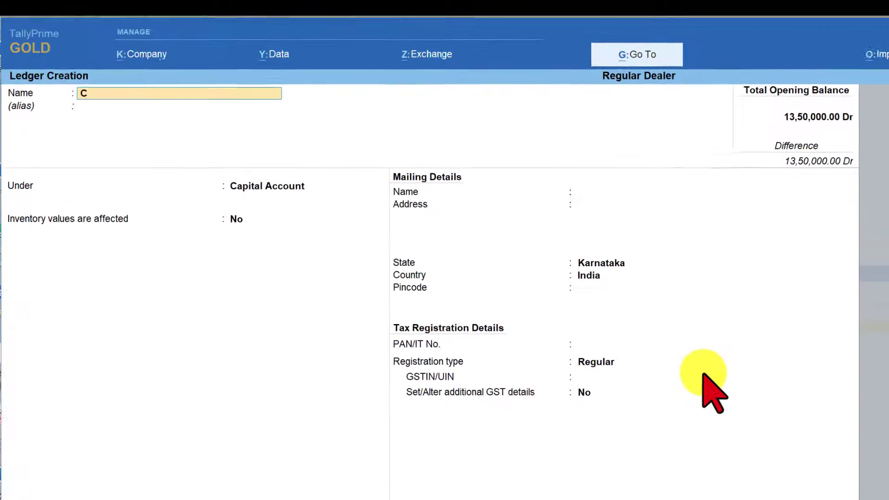
type("GST @")
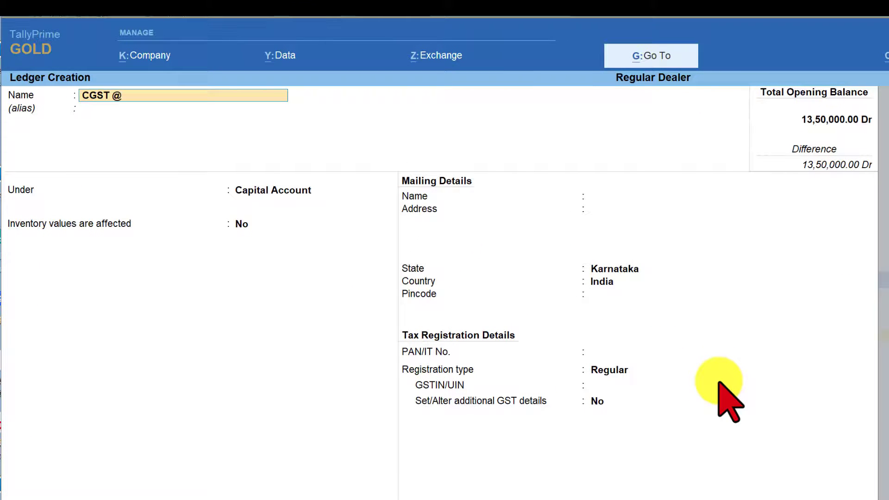
type(" 18%")
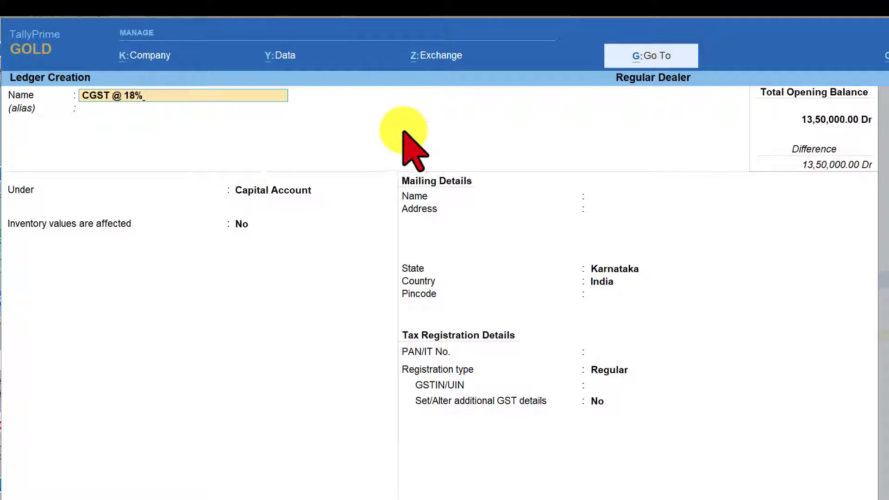
key("Return")
key("Return")
type("Dut")
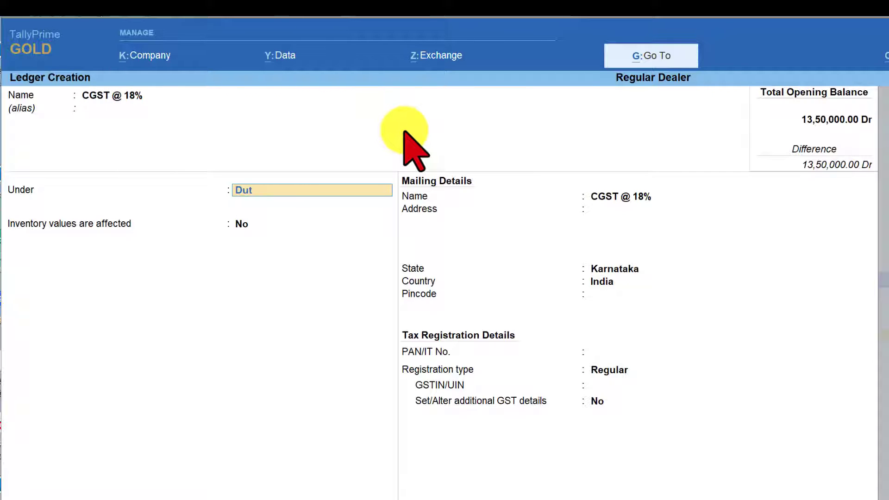
key("Return")
key("Return")
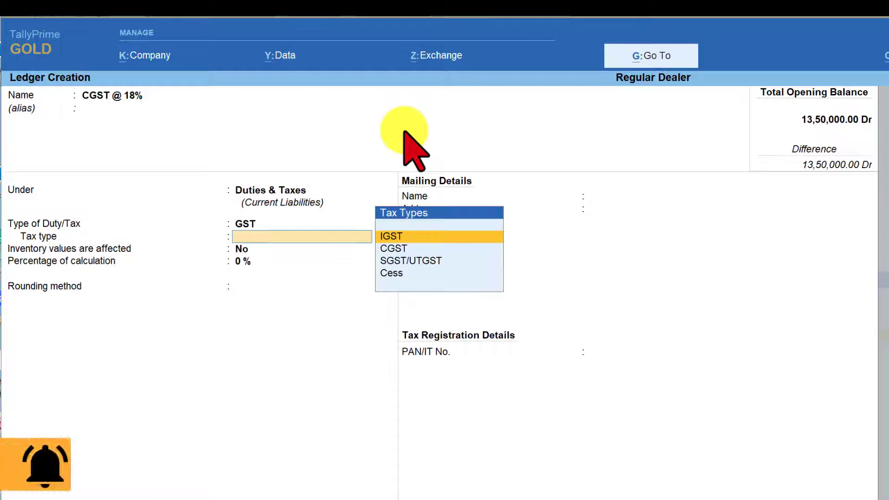
Step: Set the new ledger's tax type to CGST and its percentage of calculation to 18%
key("Down")
key("Return")
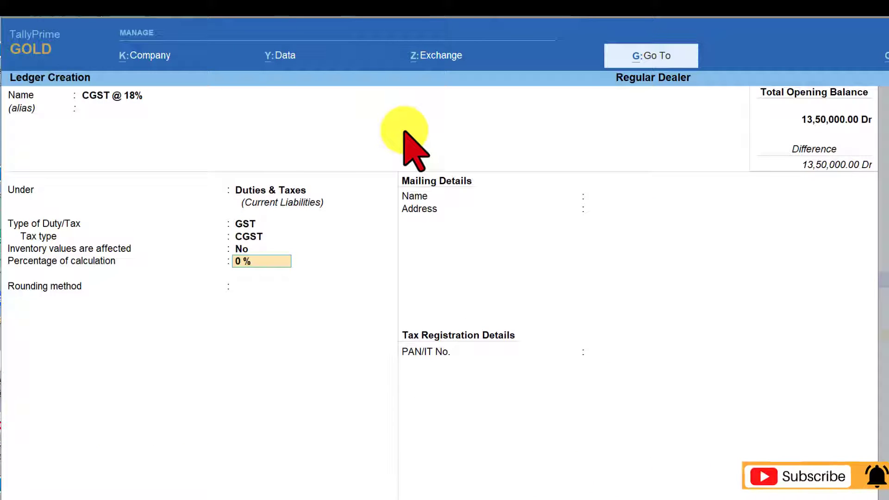
type("18")
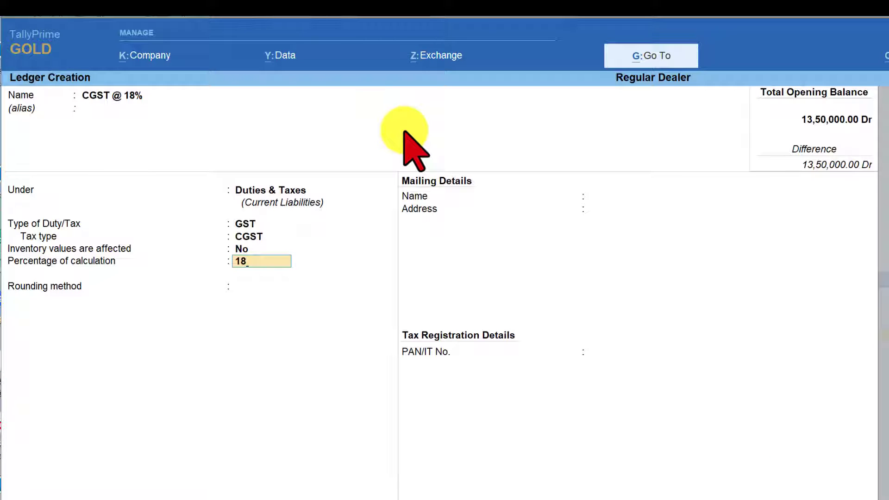
key("Return")
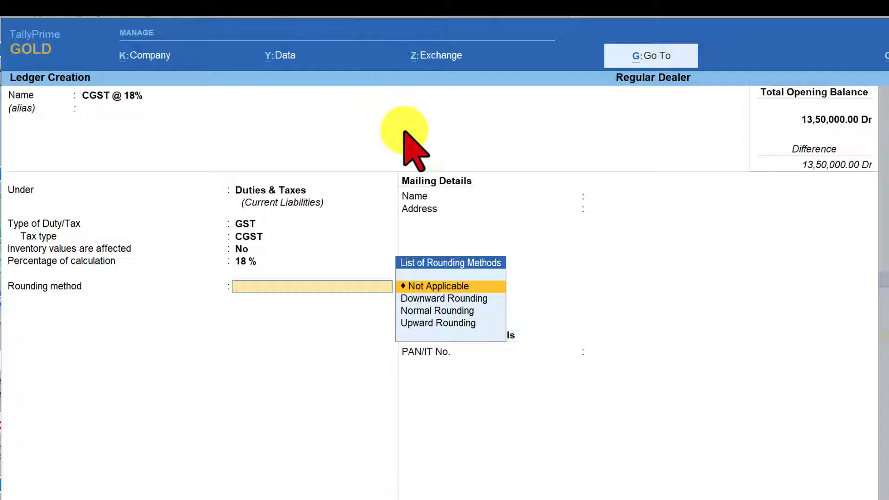
Step: Set the ledger's rounding method to Normal Rounding with a rounding limit of 1
key("Down")
key("Down")
key("Return")
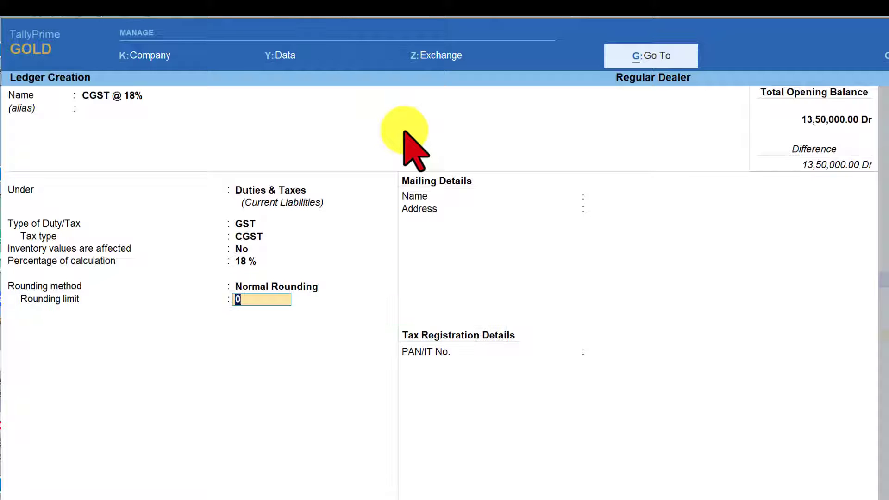
type("1")
key("Return")
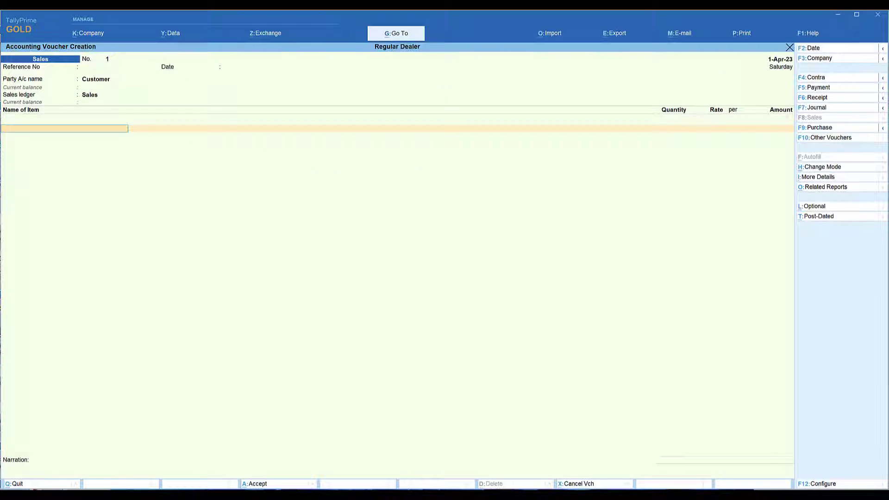
Step: Select Stock Item - A in the sales voucher and review the GST rate details in its item master
key("Return")
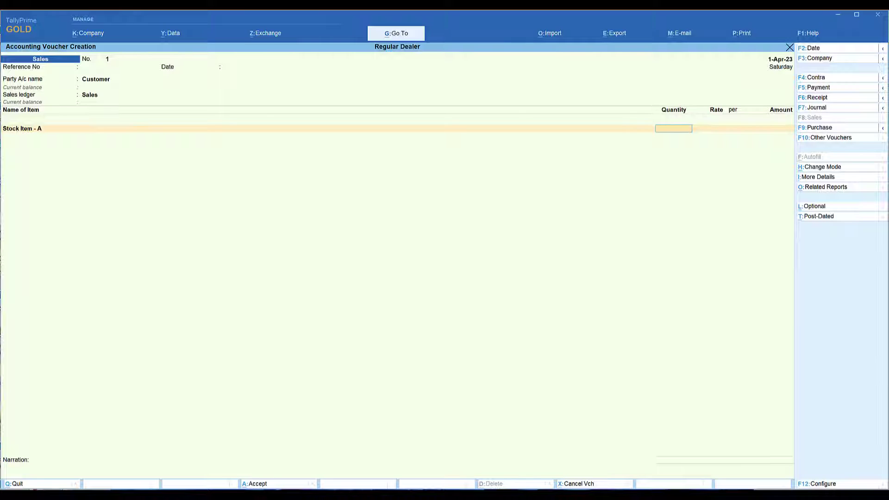
key("BackSpace")
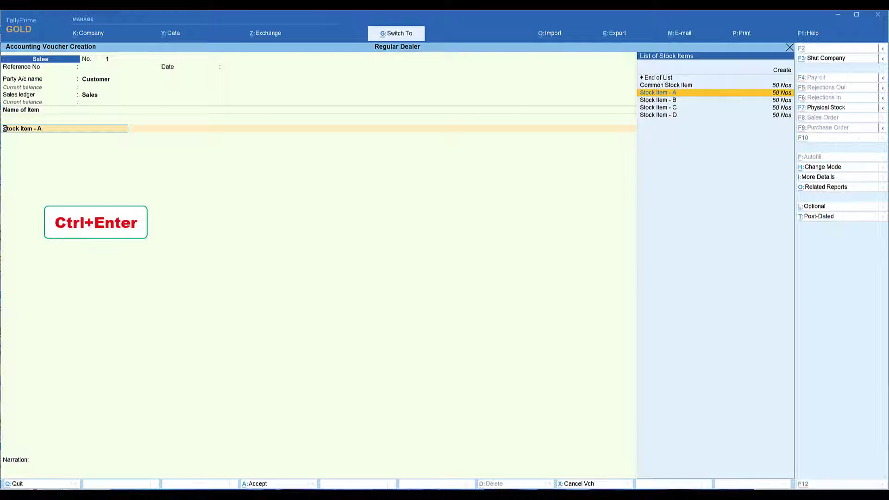
key("ctrl+Return")
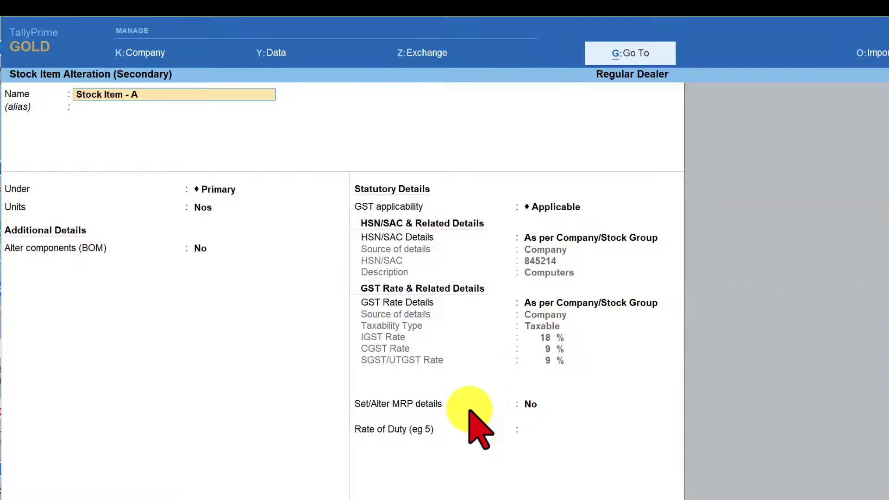
key("ctrl+a")
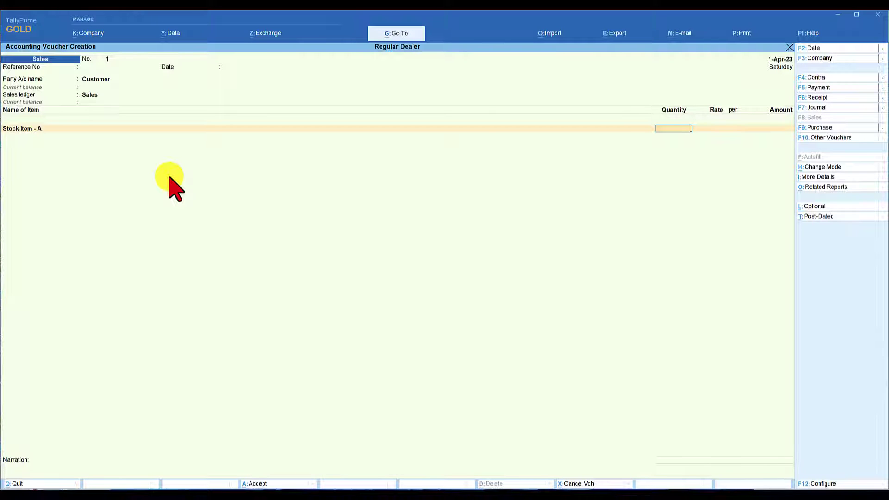
Step: Enter a quantity of 1 and a rate of 10,000 for Stock Item - A
type("1")
key("Return")
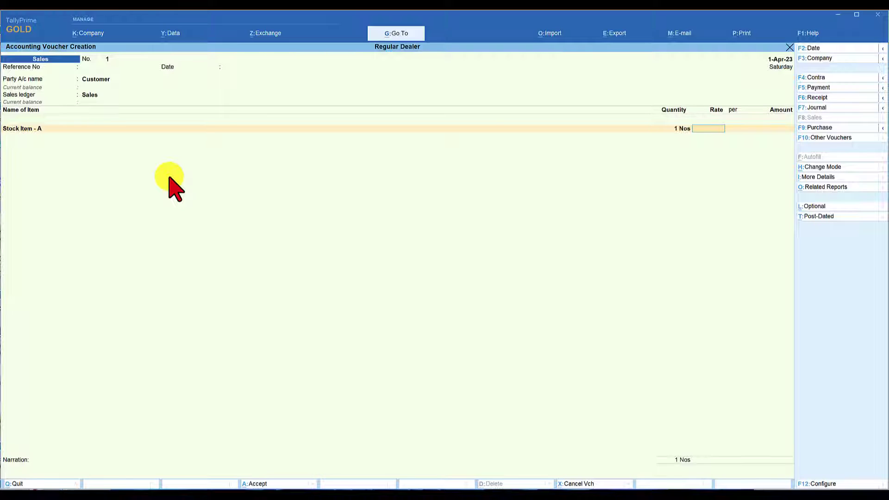
type("10,000")
key("Return")
key("Return")
key("Return")
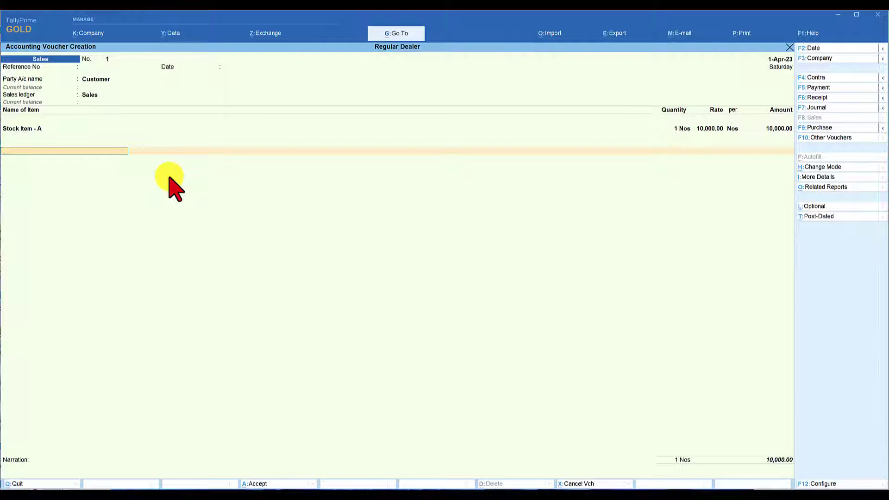
Step: Add the CGST @ 18% ledger as a tax line below the stock item
type("Cgs")
key("Down")
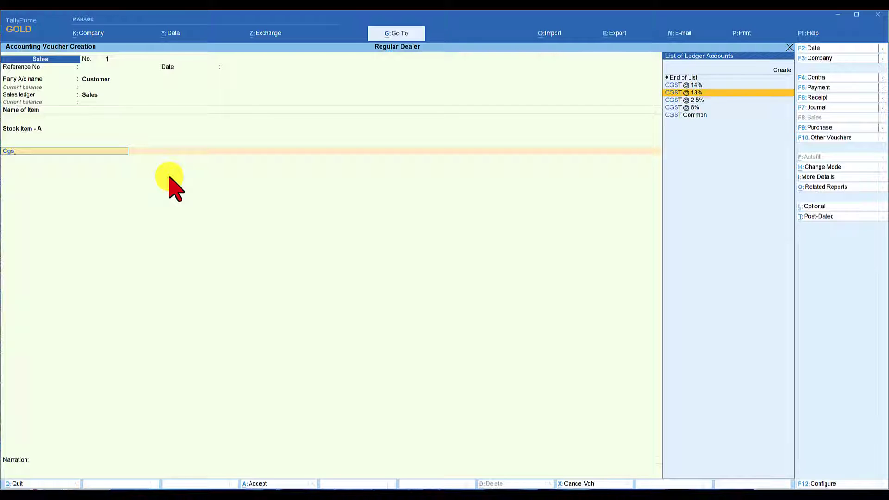
key("Return")
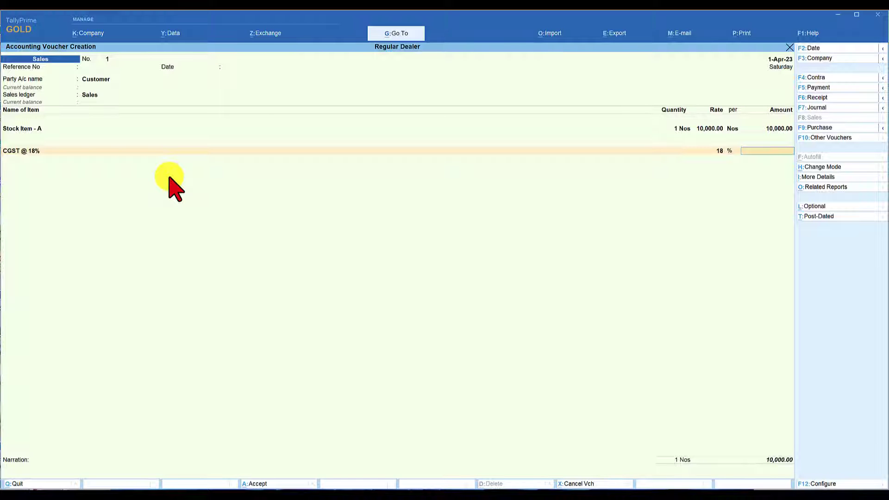
Step: Open the CGST @ 18% ledger for alteration from the voucher and rename it CGST @ 9%
key("BackSpace")
key("ctrl+Return")
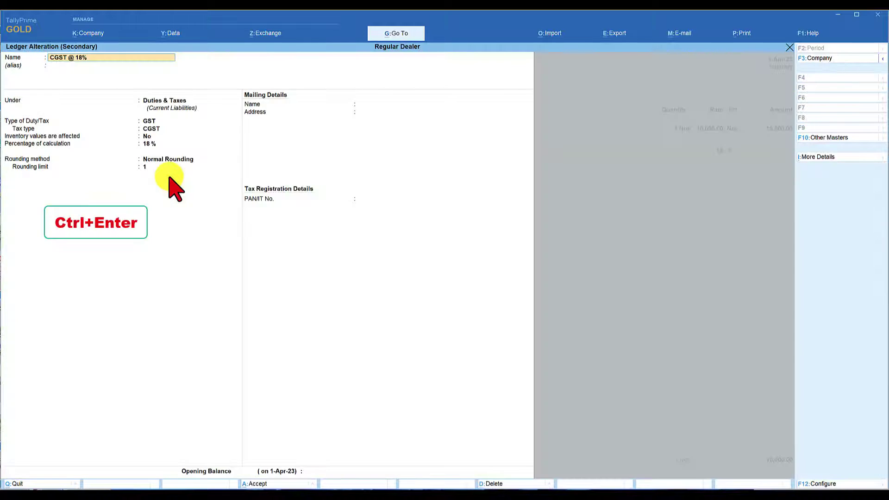
key("BackSpace")
key("BackSpace")
key("BackSpace")
key("BackSpace")
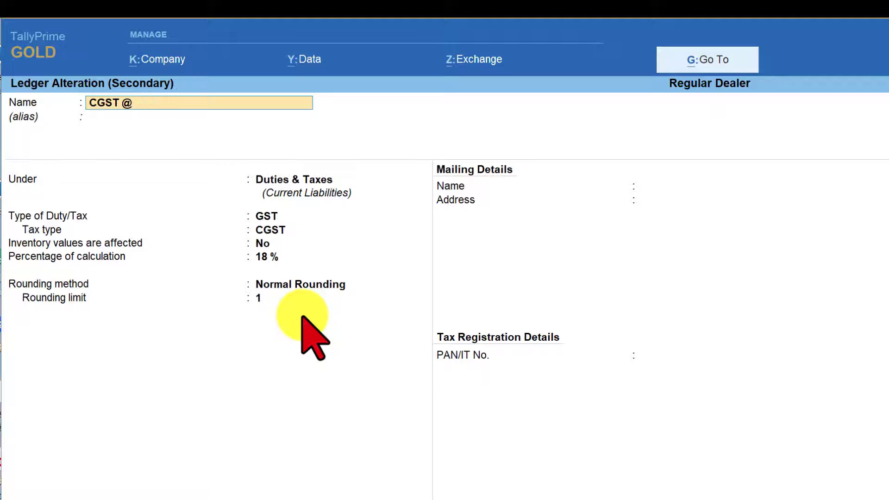
type("9%")
Step: Set the CGST ledger's percentage of calculation to 9% and save the altered ledger
key("Return")
key("Return")
key("Return")
key("Return")
key("Return")
key("Return")
key("Return")
key("BackSpace")
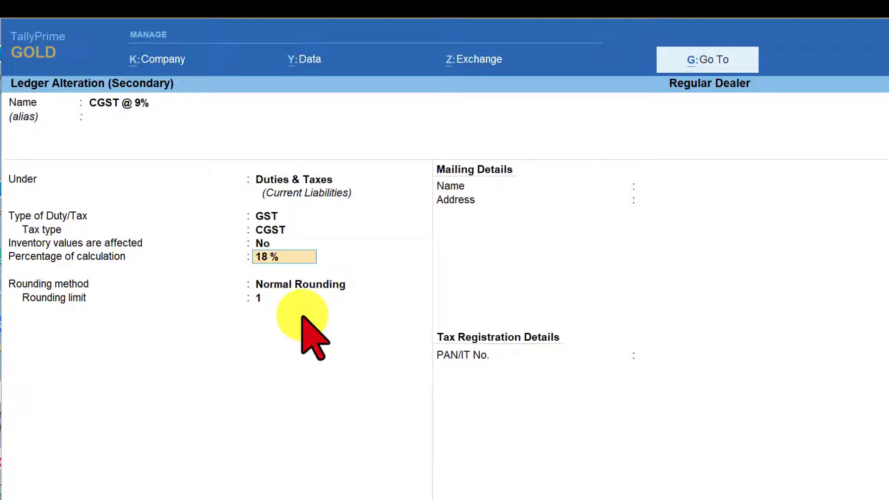
type("9")
key("Return")
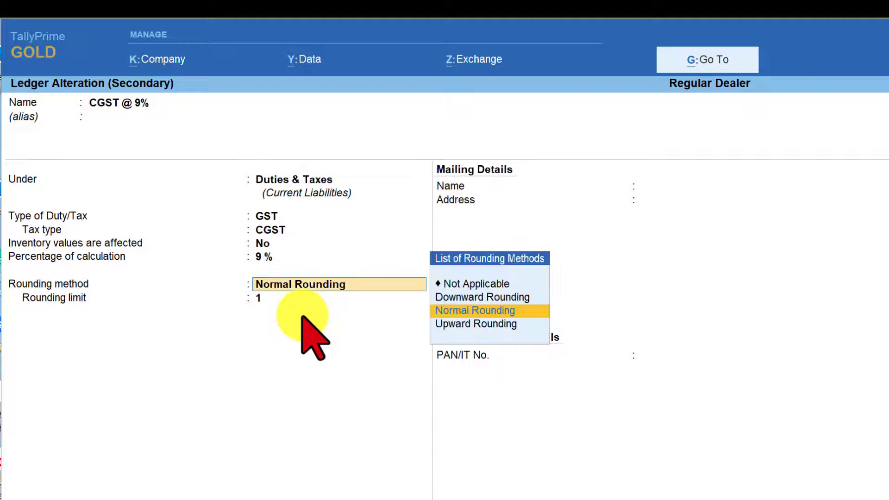
key("ctrl+a")
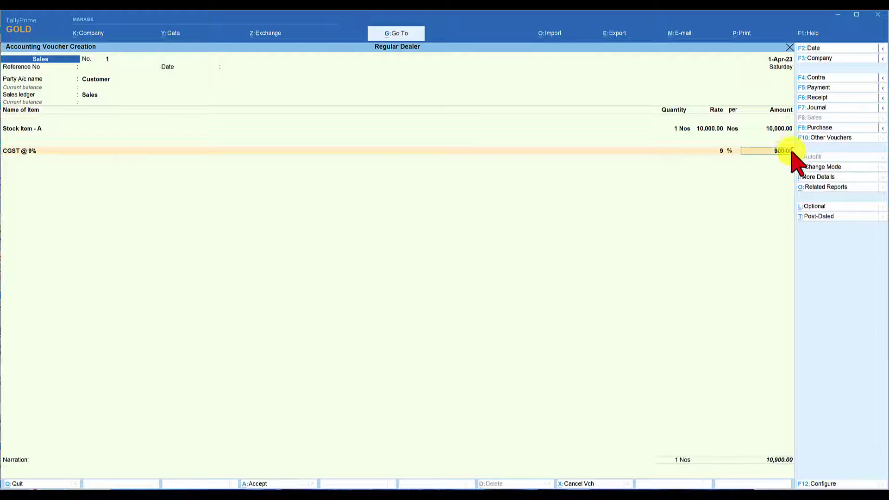
Step: Add the SGST @ 9% ledger below the CGST line and open its ledger master from the voucher
key("Return")
type("Sgs")
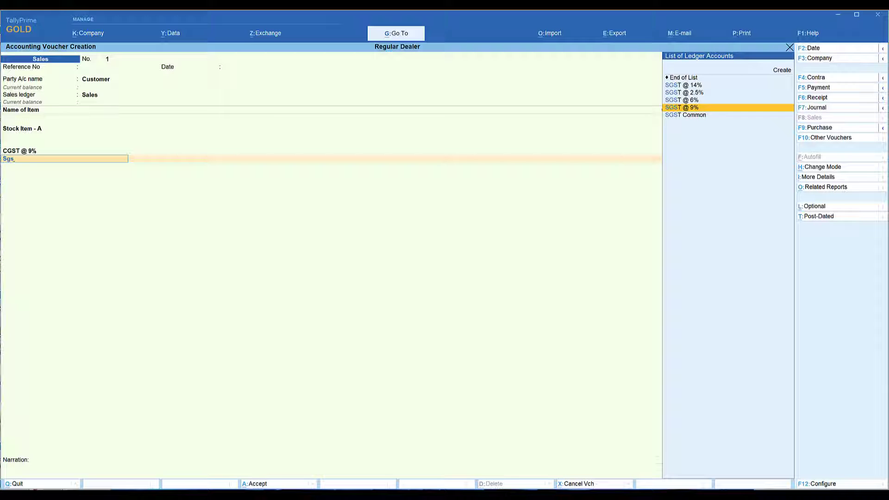
key("Return")
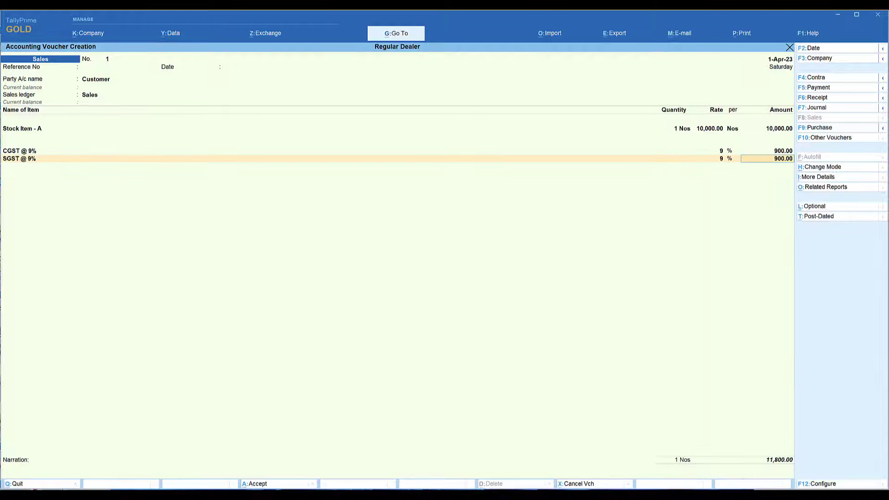
key("BackSpace")
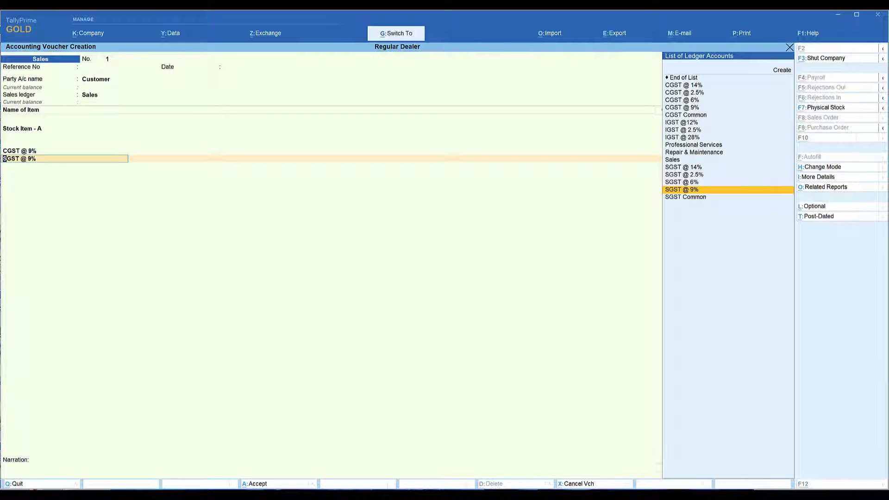
key("ctrl+Return")
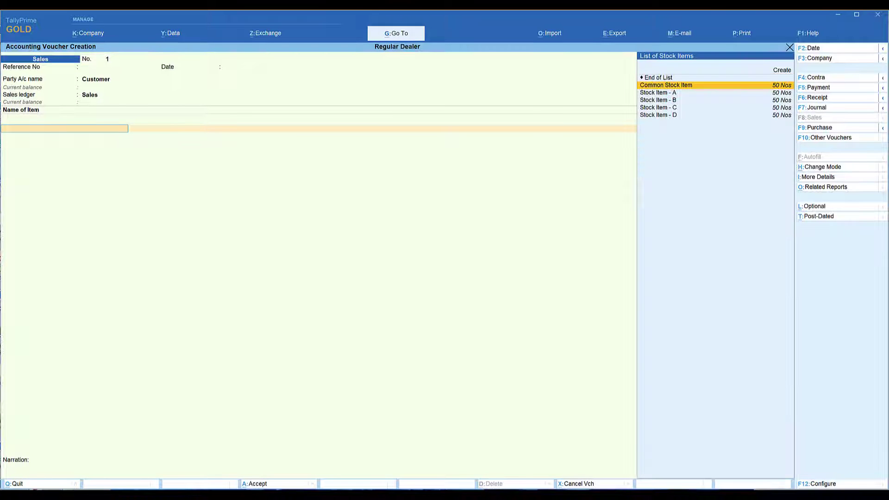
Step: Add Stock Item - A to the sales voucher with quantity 1 and rate 10,000, and end the item list
key("Return")
type("1")
key("Return")
type("10,000")
key("Return")
key("Return")
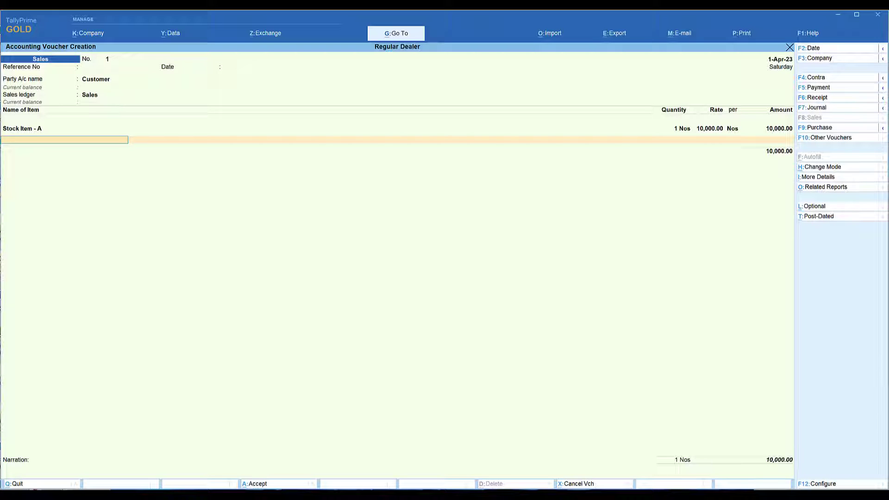
key("Return")
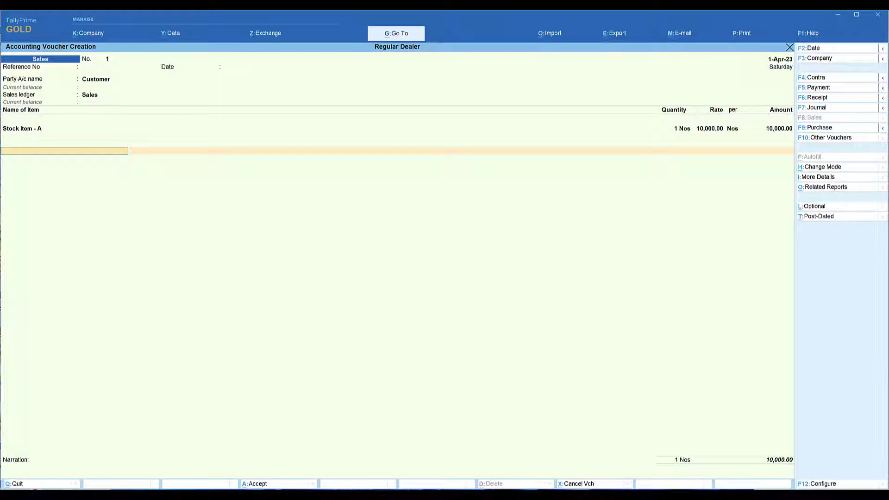
Step: Open the Stock Item - A master from the voucher to check its GST rate details, and leave it unaltered
key("BackSpace")
key("ctrl+Return")
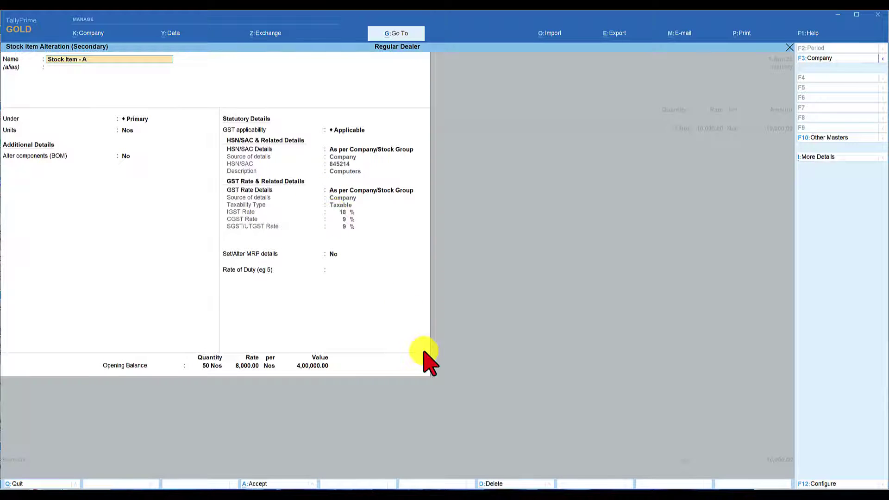
key("Escape")
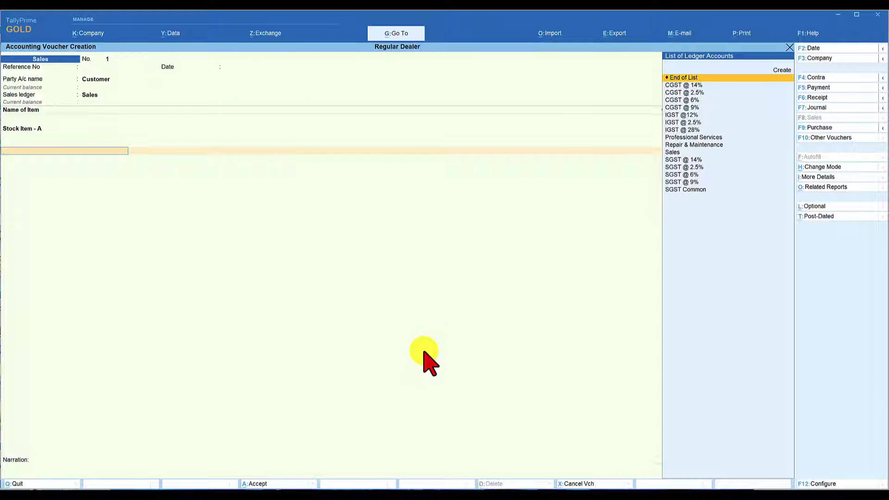
Step: Try the CGST @ 6% ledger as the tax line below Stock Item - A
type("Cg")
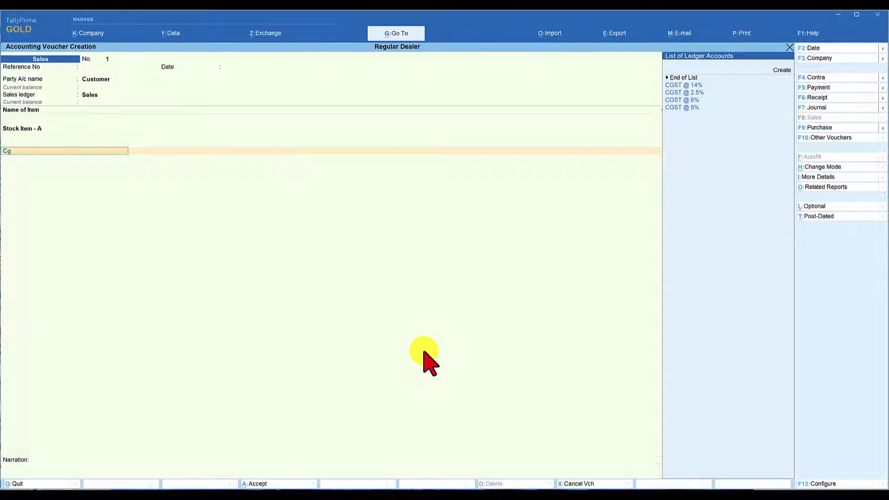
key("Down")
key("Down")
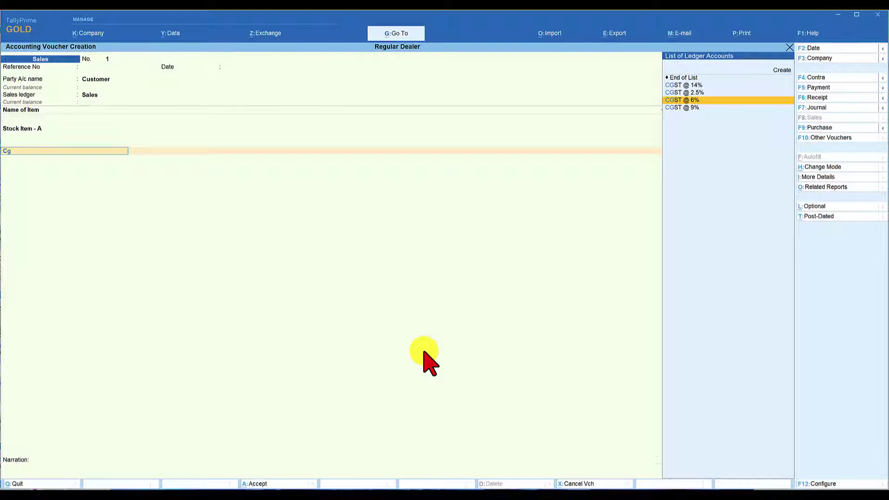
key("Return")
key("Return")
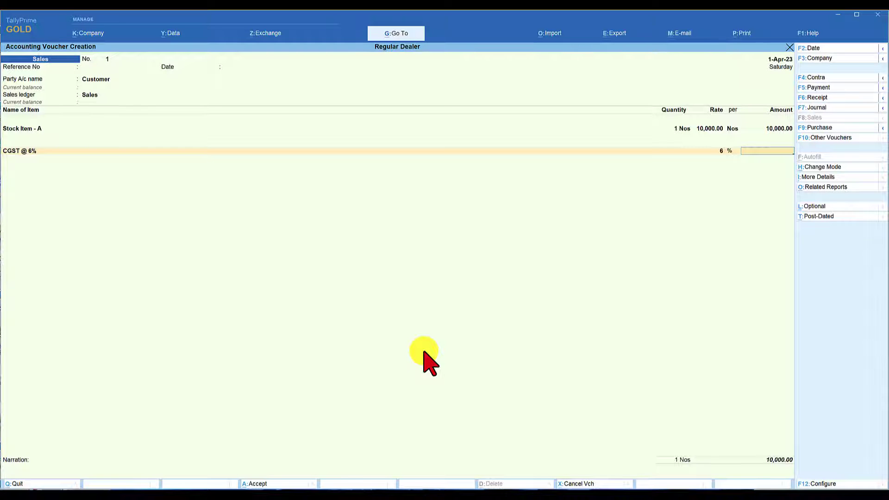
Step: Replace the ledger on the tax line below Stock Item - A with CGST @ 9%
key("BackSpace")
key("Down")
key("Down")
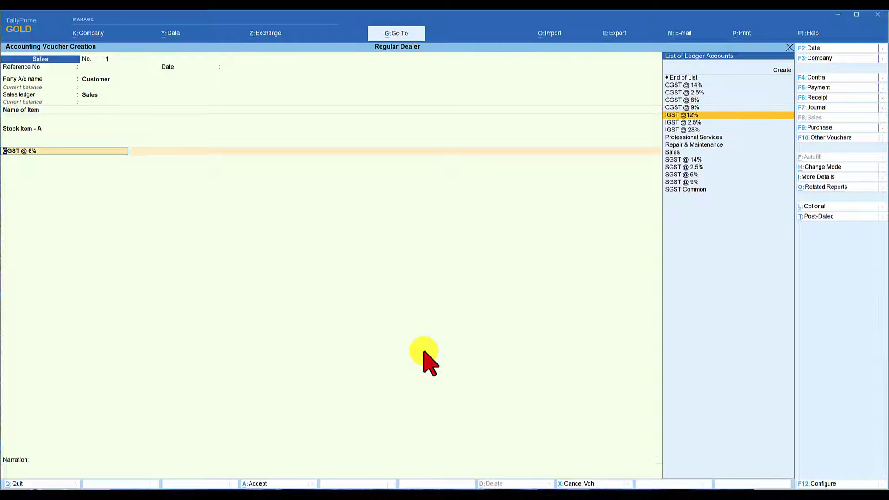
key("Up")
key("Return")
key("Return")
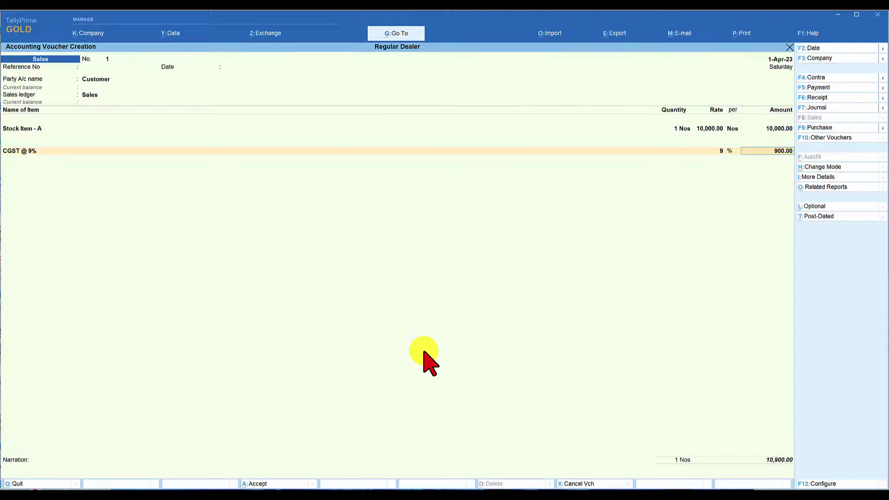
Step: Return to the item list and add Stock Item - B below Stock Item - A with quantity 1 and rate 10,000
key("BackSpace")
key("BackSpace")
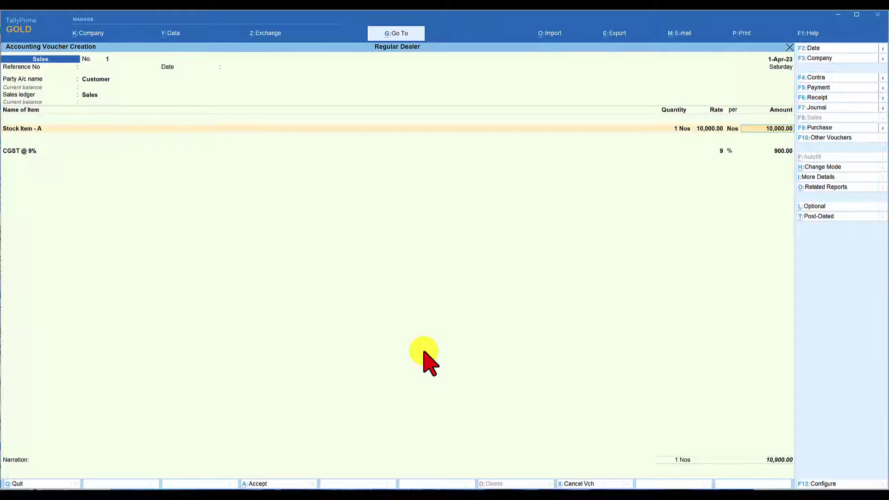
key("Return")
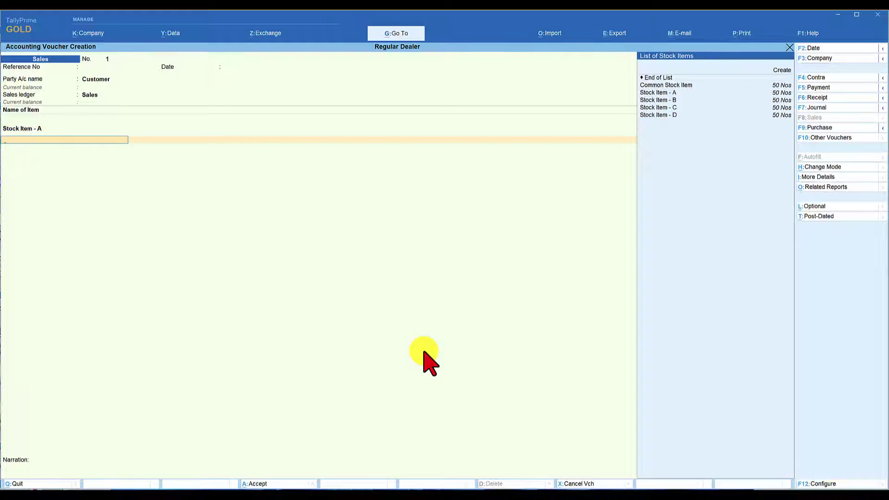
key("Down")
key("Down")
key("Down")
key("Return")
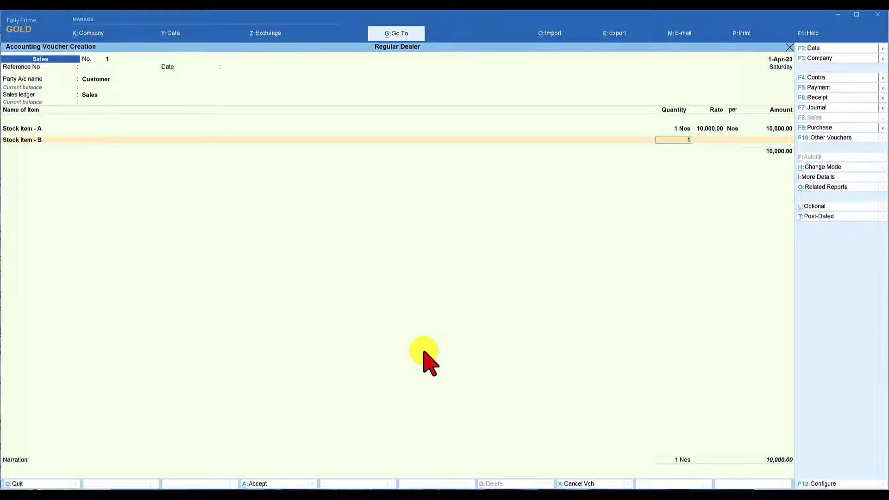
key("Return")
type("10000")
key("Return")
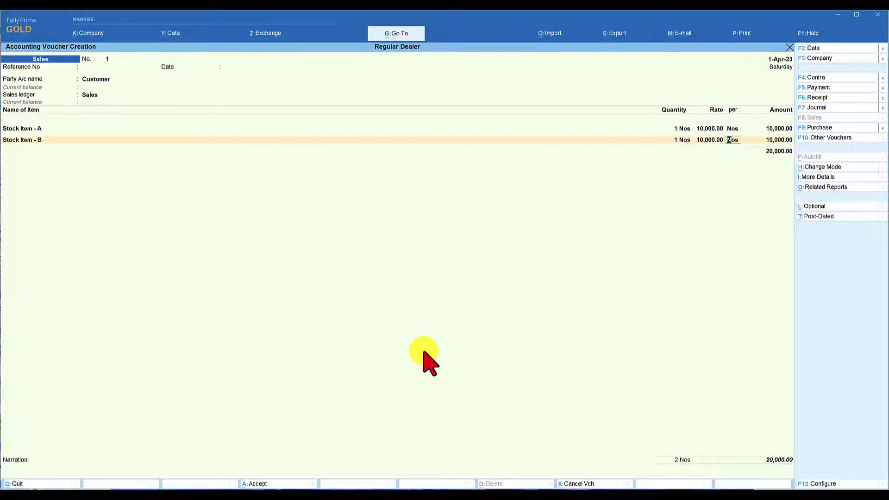
key("Return")
Step: Add Stock Item - C to the voucher with quantity 1 and rate 5,000
key("Return")
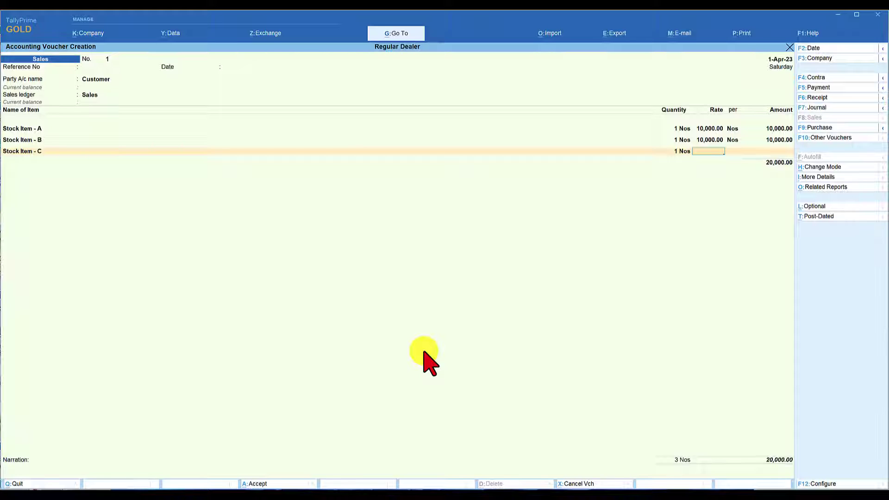
type("5000")
key("Return")
key("Return")
key("Return")
Step: Add Stock Item - D to the voucher with quantity 1 and rate 12,000
key("Return")
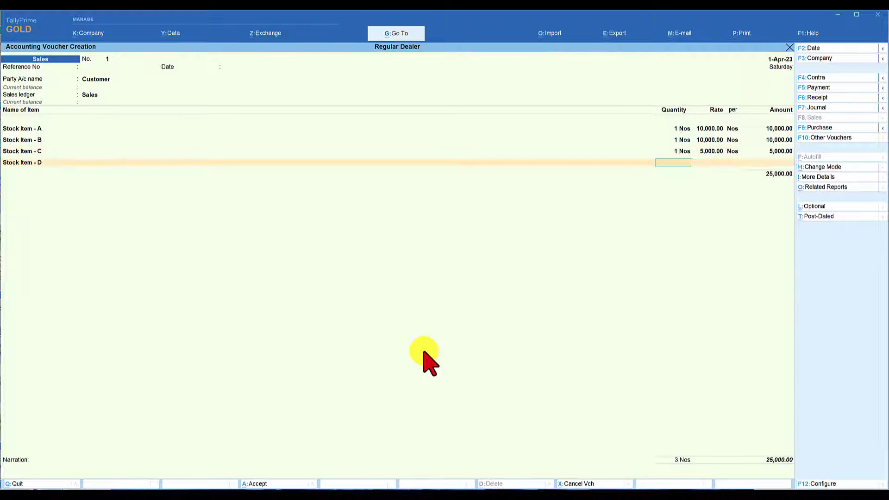
type("1")
key("Return")
type("12000")
key("Return")
key("Return")
key("Return")
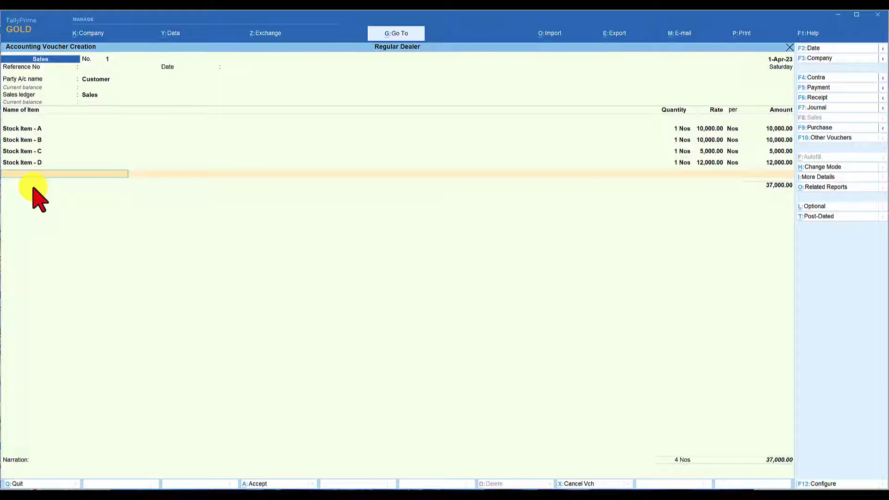
Step: Examine the GST rate details in the masters of Stock Item - B, Stock Item - C and Stock Item - D
left_click(29, 139)
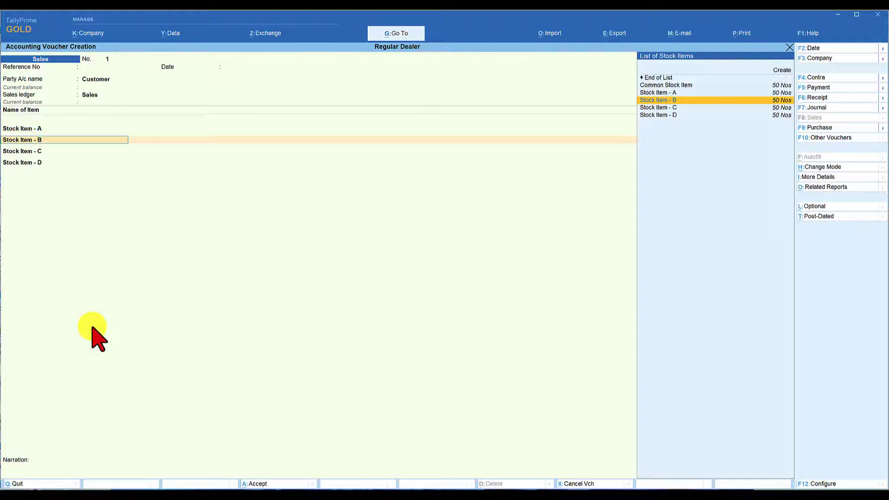
key("ctrl+Return")
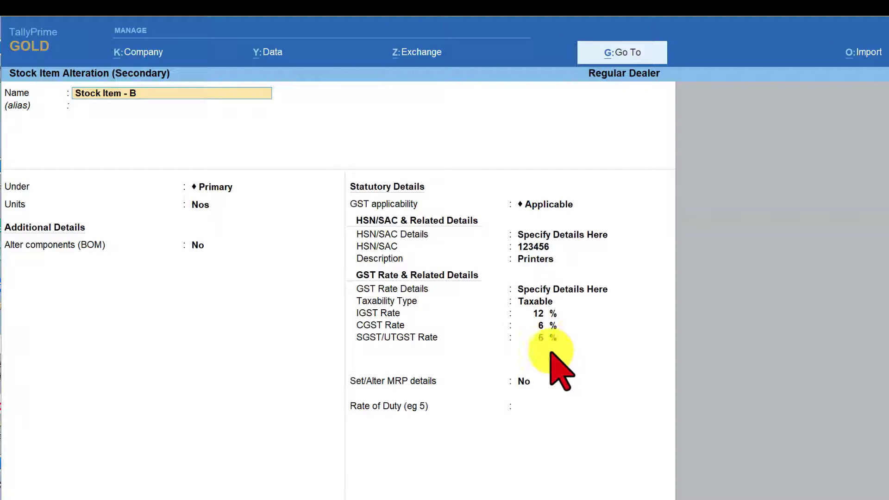
key("Escape")
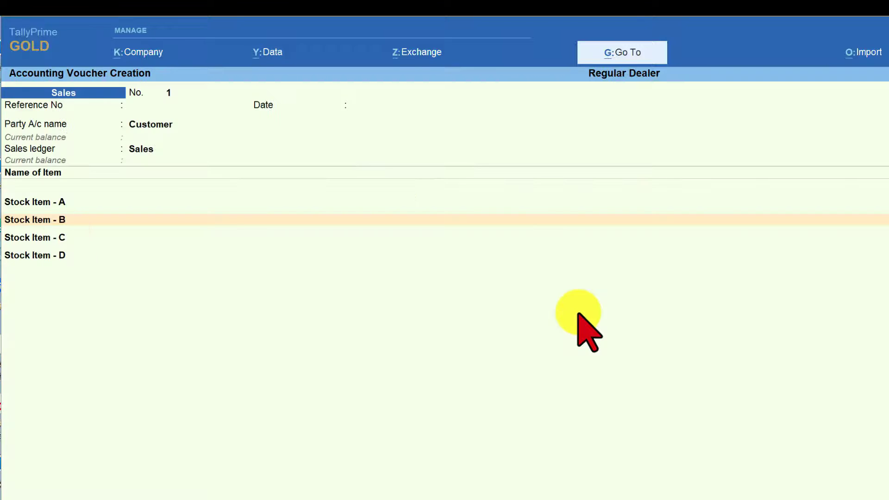
key("Down")
key("ctrl+Return")
key("Escape")
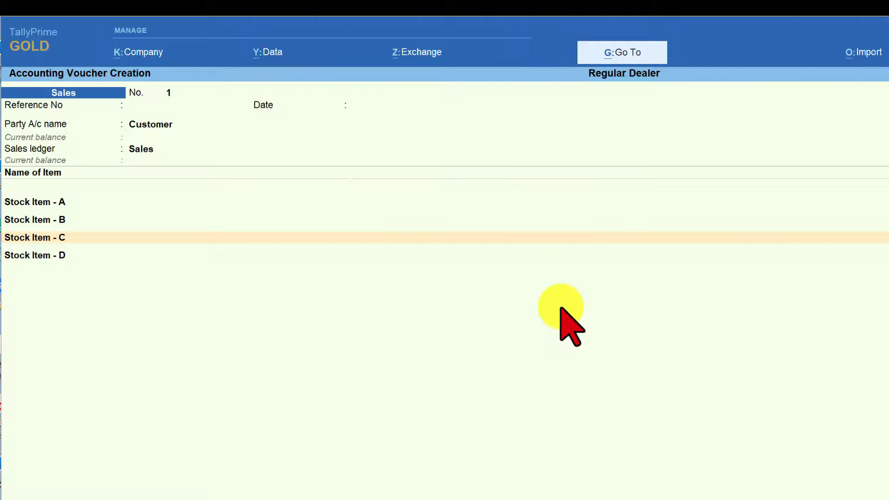
left_click(50, 256)
key("ctrl+Return")
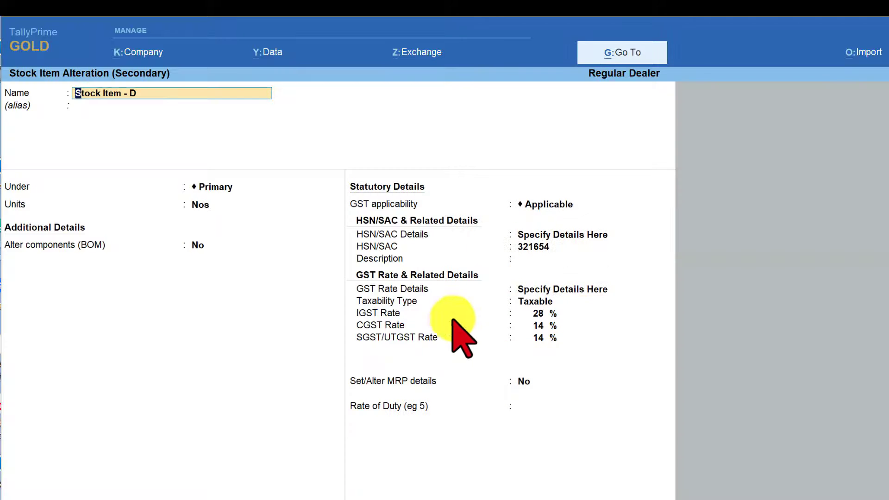
key("Escape")
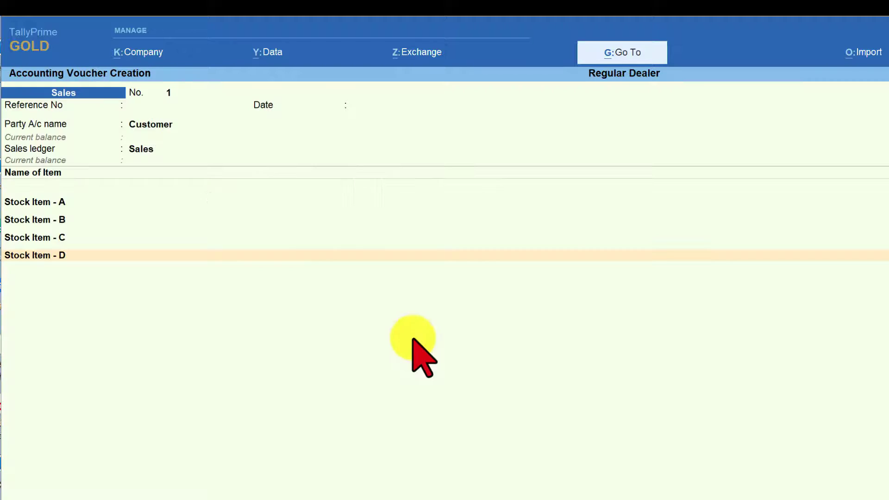
Step: Open the Sales ledger master from the voucher to check its GST rate details, and leave it unaltered
left_click(145, 148)
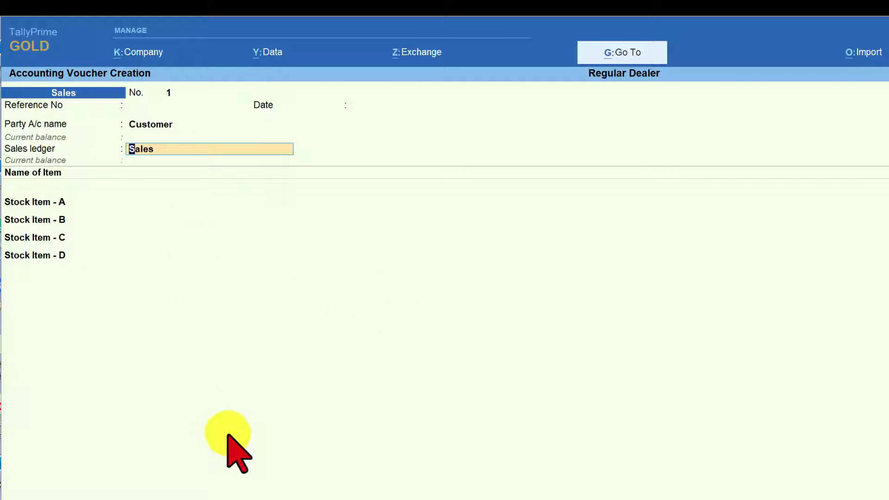
key("ctrl+Return")
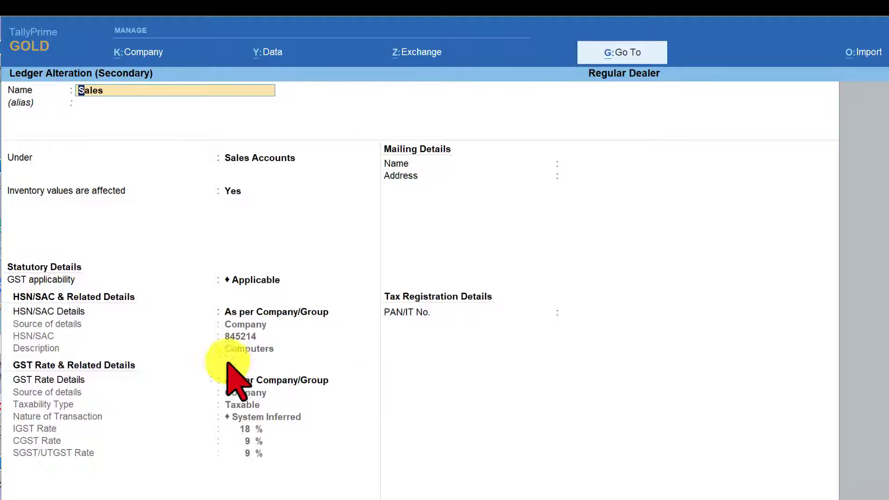
key("Escape")
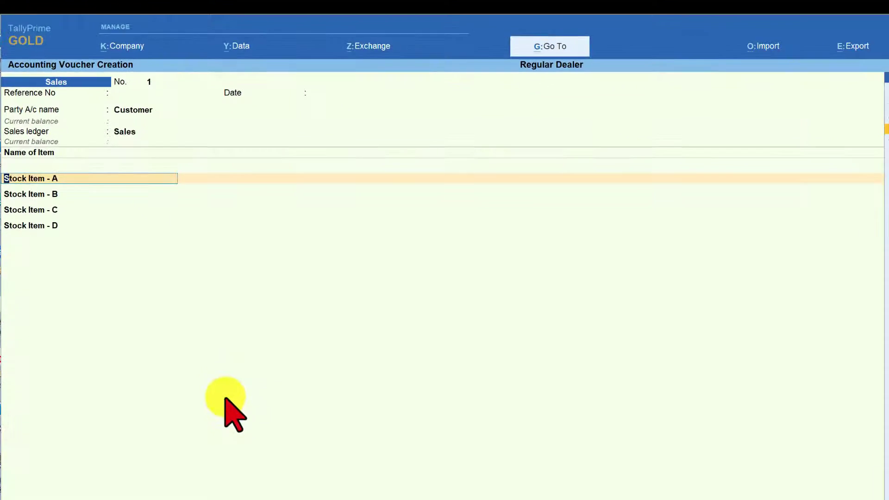
Step: End the item list after Stock Item - D and add the CGST @ 2.5% ledger with a blank description
key("Return")
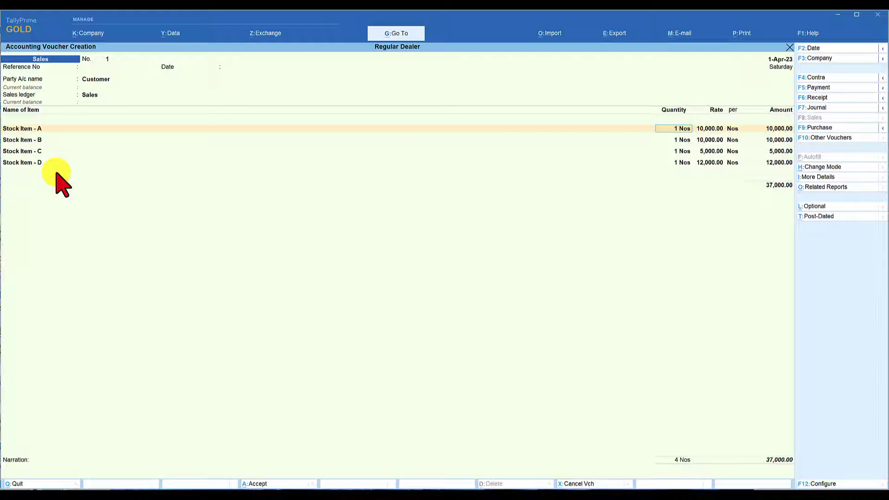
left_click(774, 163)
key("Return")
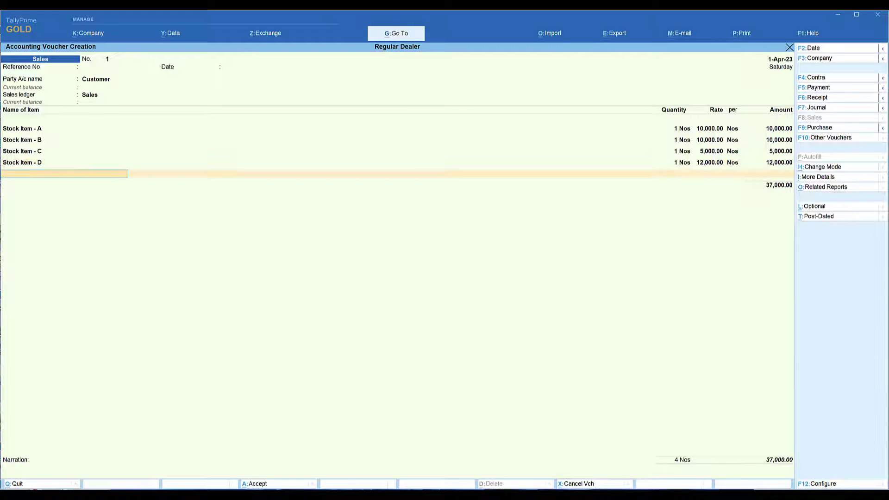
key("Return")
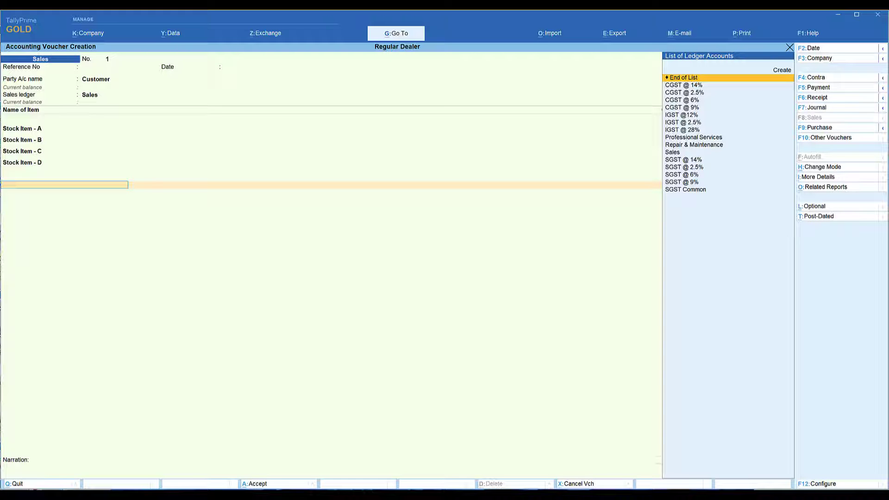
key("Down")
key("Down")
key("Return")
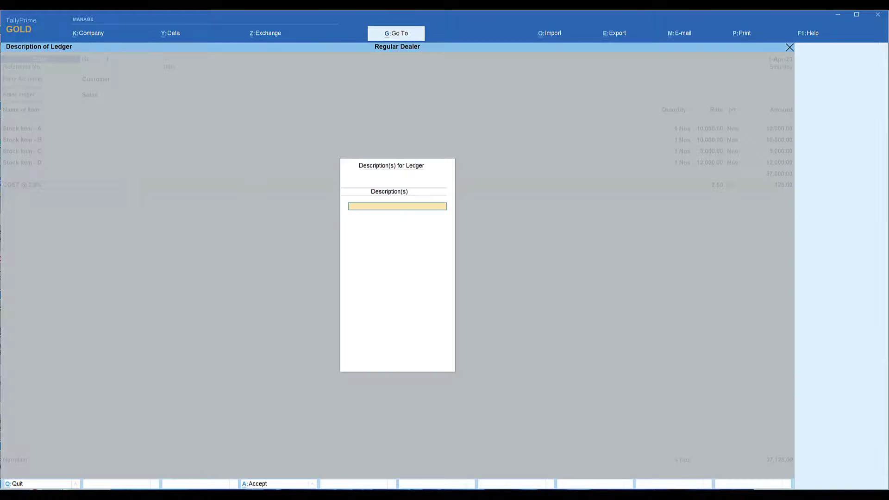
key("Return")
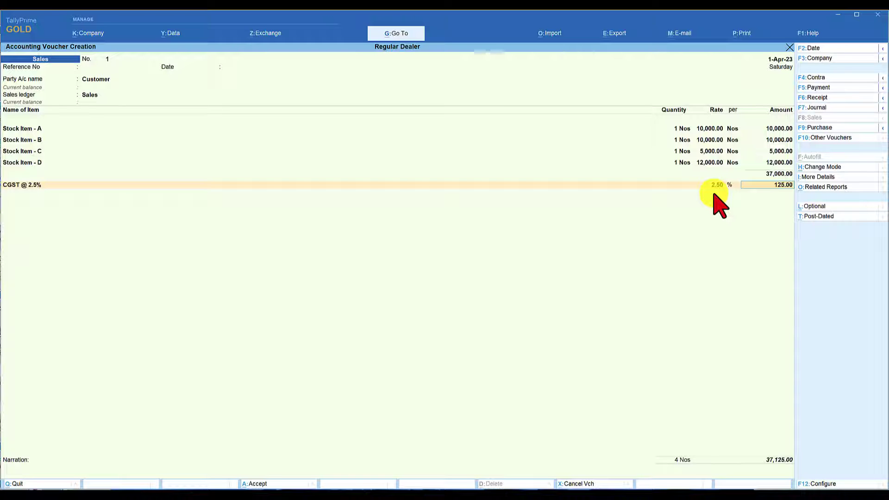
Step: Add the CGST @ 6% ledger as a second tax line below CGST @ 2.5%
key("Return")
type("Cgs")
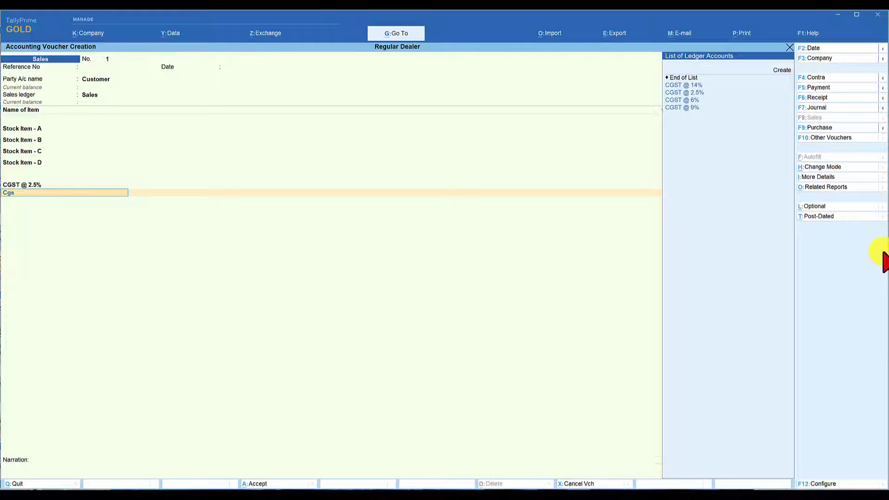
key("Down")
key("Down")
key("Return")
key("Return")
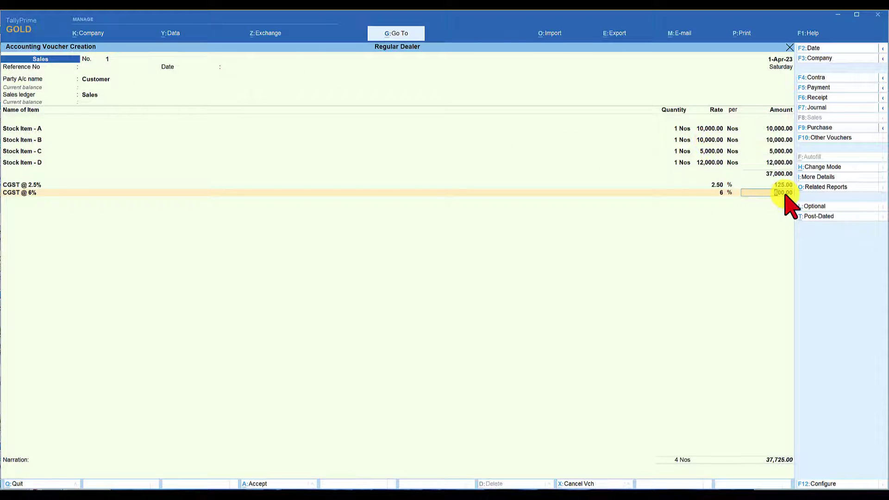
Step: Add the CGST @ 9% ledger as a third tax line below CGST @ 6%
key("Return")
type("Cgs")
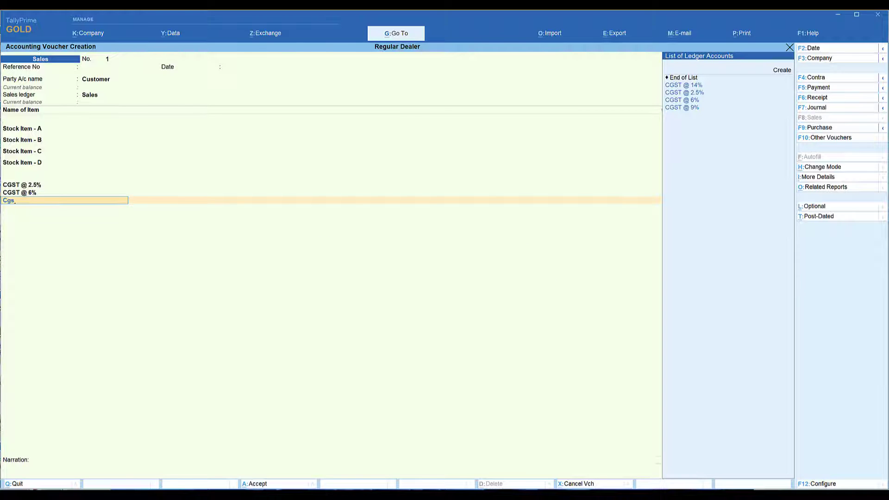
key("Down")
key("Down")
key("Down")
key("Return")
key("Return")
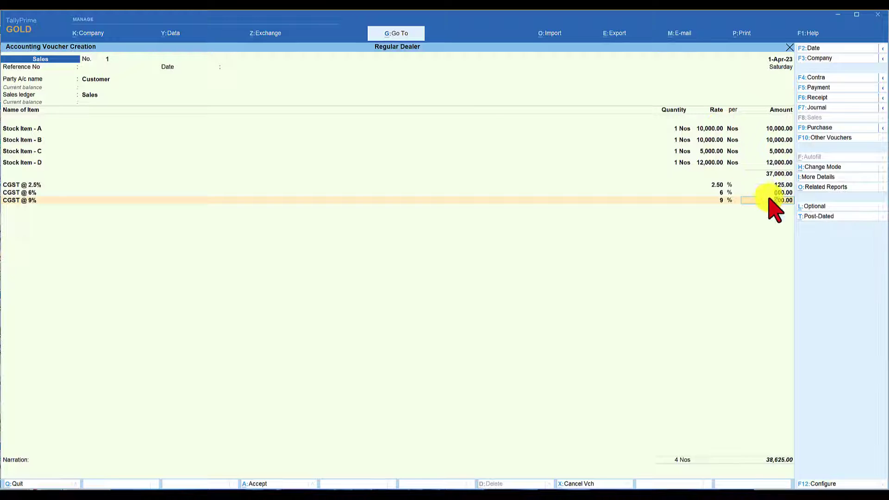
key("Return")
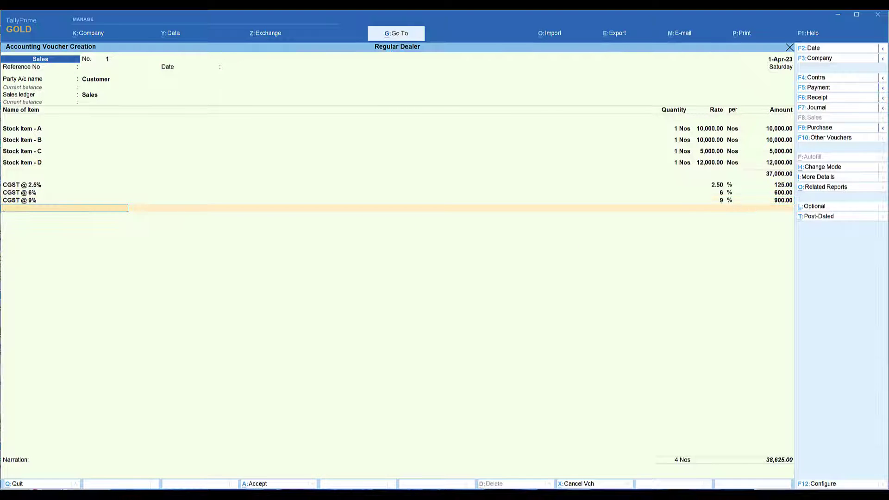
Step: Add the CGST @ 14% ledger with a blank description as the fourth tax line below CGST @ 9%
type("Cgs")
key("Return")
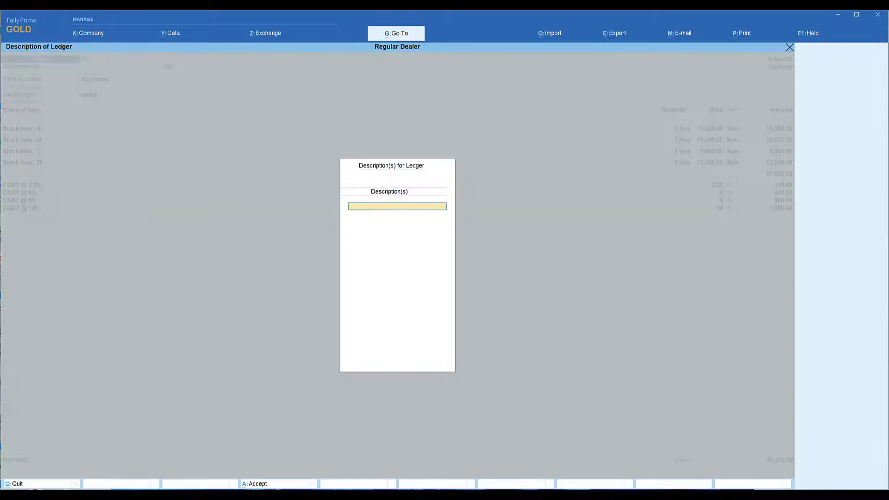
key("Return")
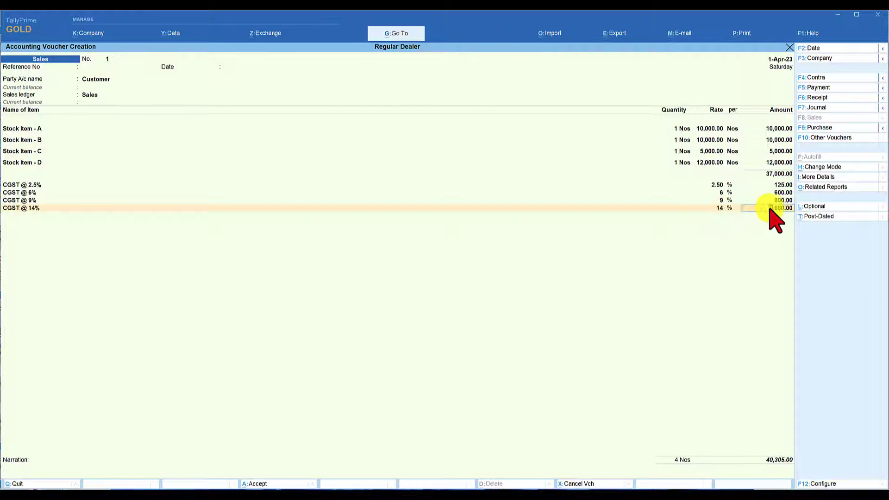
key("Return")
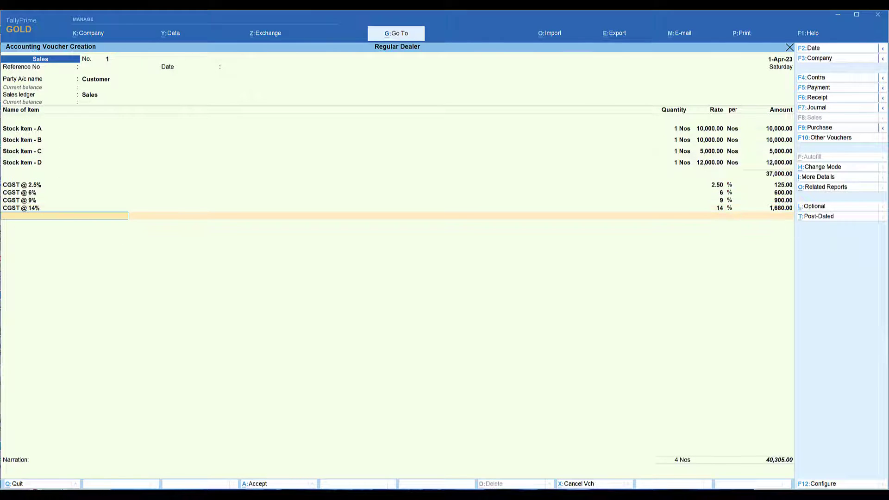
Step: Add the SGST @ 2.5% and SGST @ 6% ledgers as tax lines below CGST @ 14%
type("sgst")
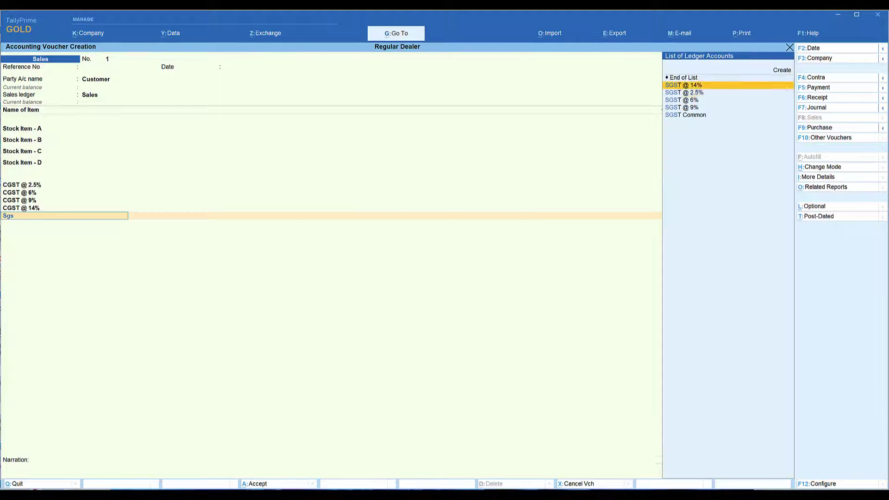
key("Return")
key("Return")
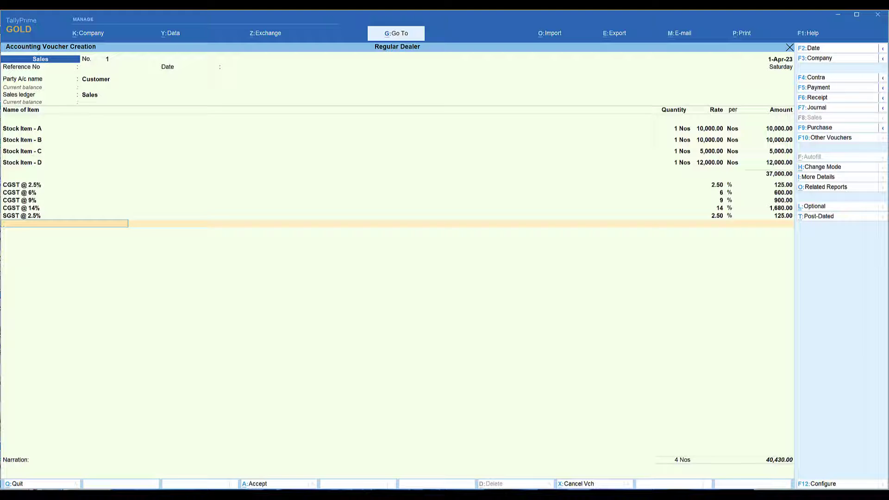
key("Down")
key("Down")
key("Return")
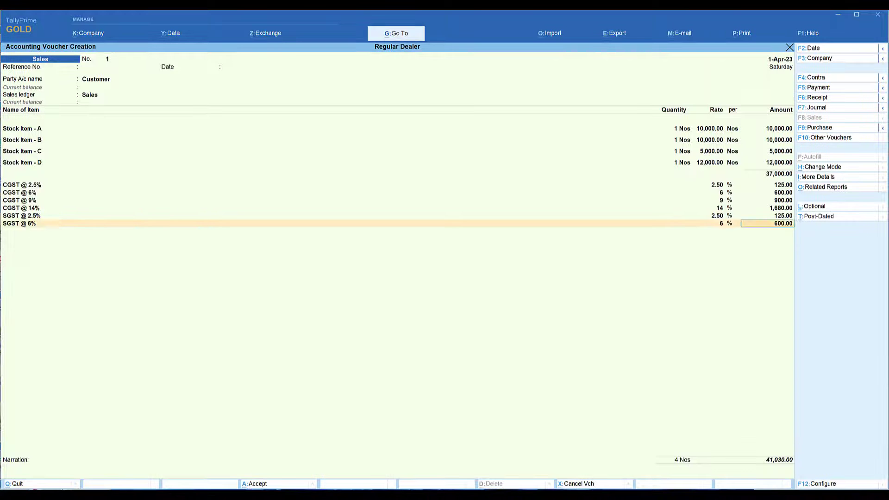
key("Return")
Step: Add the SGST @ 9% ledger as a tax line below SGST @ 6%
type("Sg")
key("Down")
key("Down")
key("Down")
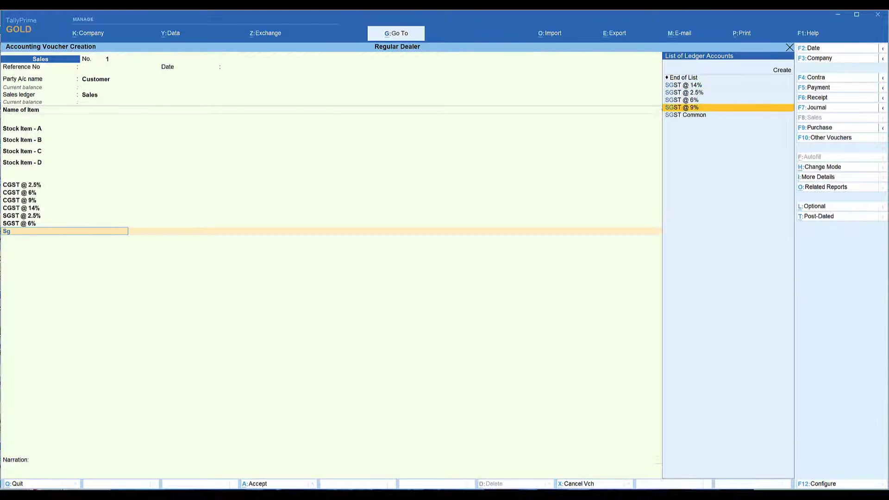
key("Return")
key("Return")
key("Return")
Step: Add the SGST @ 14% ledger as the last tax line below SGST @ 9%
type("Sg")
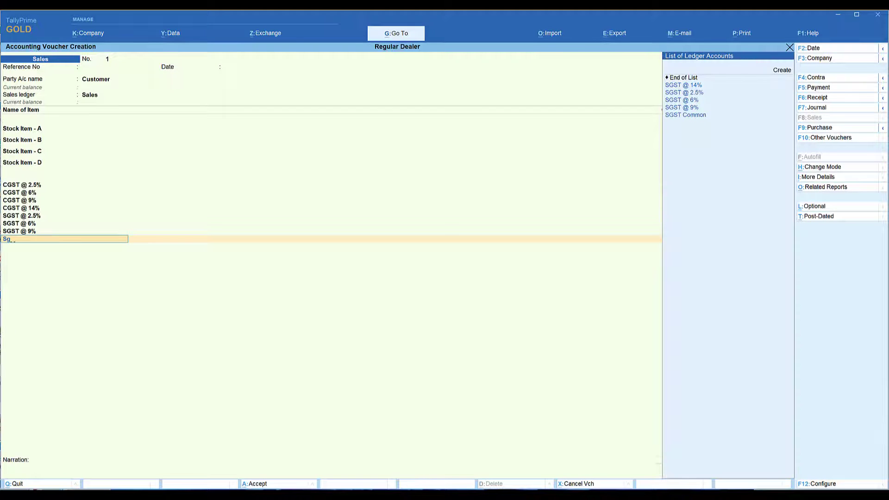
type("s")
key("Return")
key("Return")
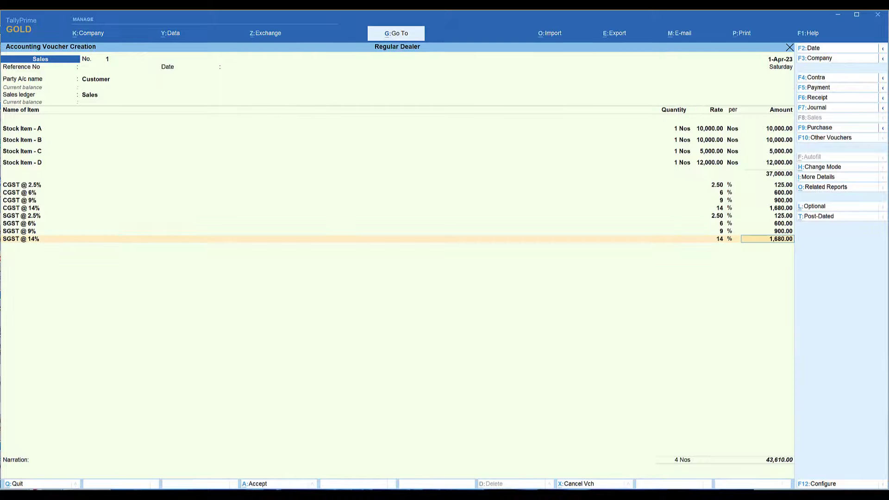
key("Return")
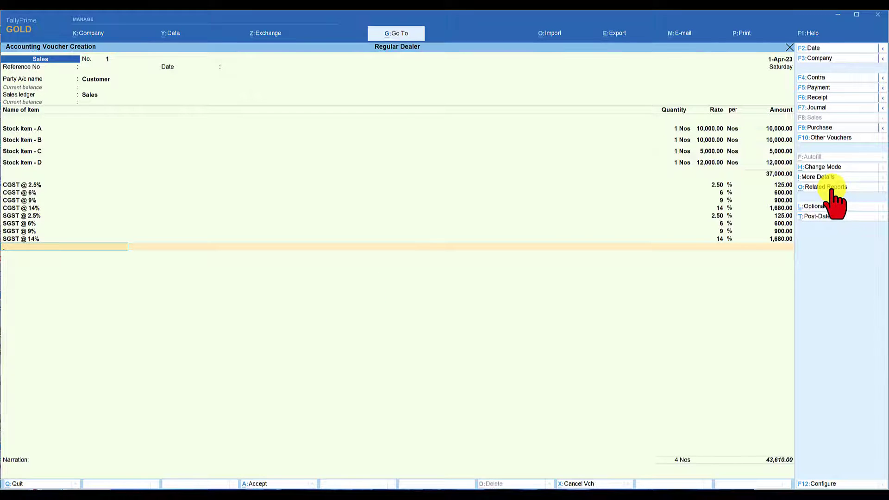
Step: Open the voucher's GST - Tax Analysis in detailed form to check each item's rate source and tax
left_click(831, 188)
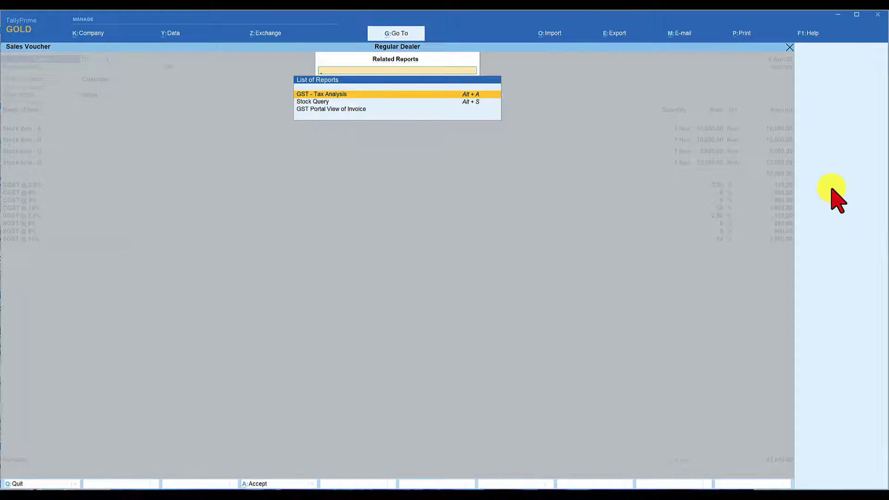
key("Return")
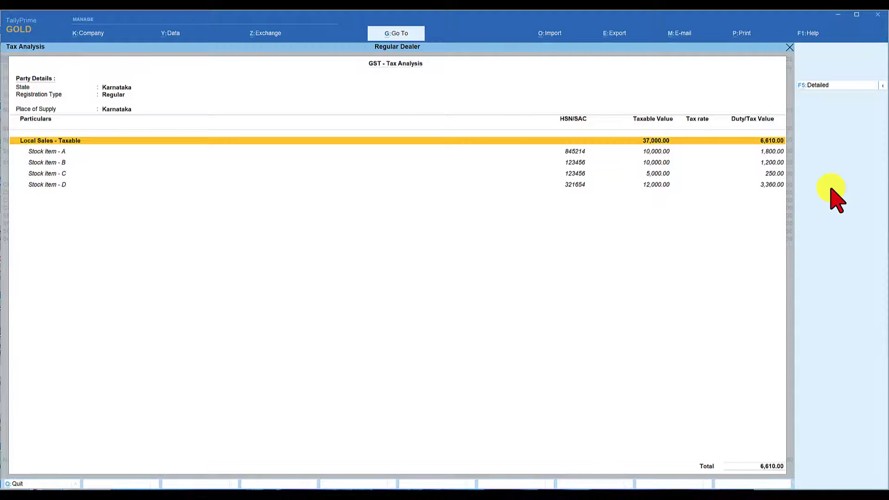
key("F5")
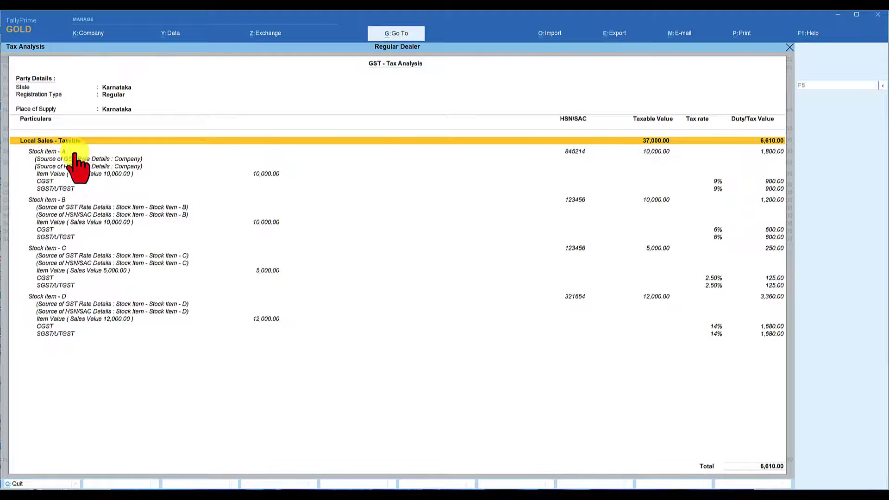
left_click(97, 337)
Step: Accept the multi-rate sales voucher and reopen it for alteration
key("Return")
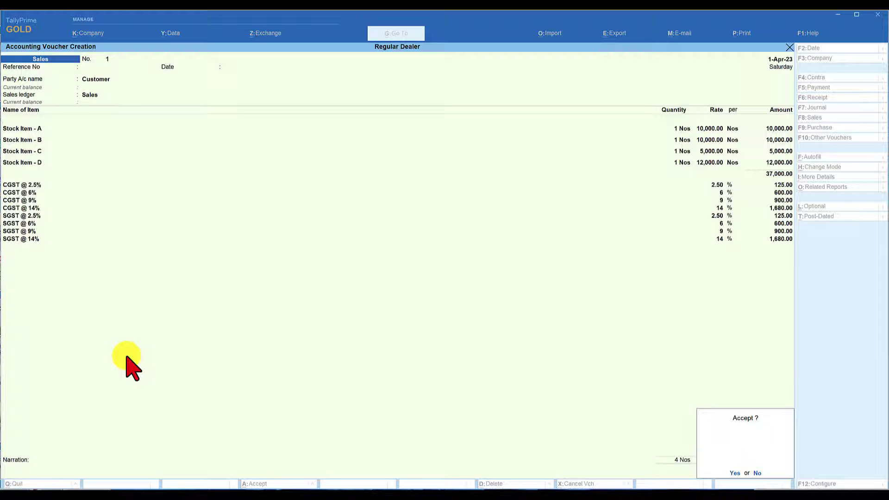
key("Return")
key("Page_Up")
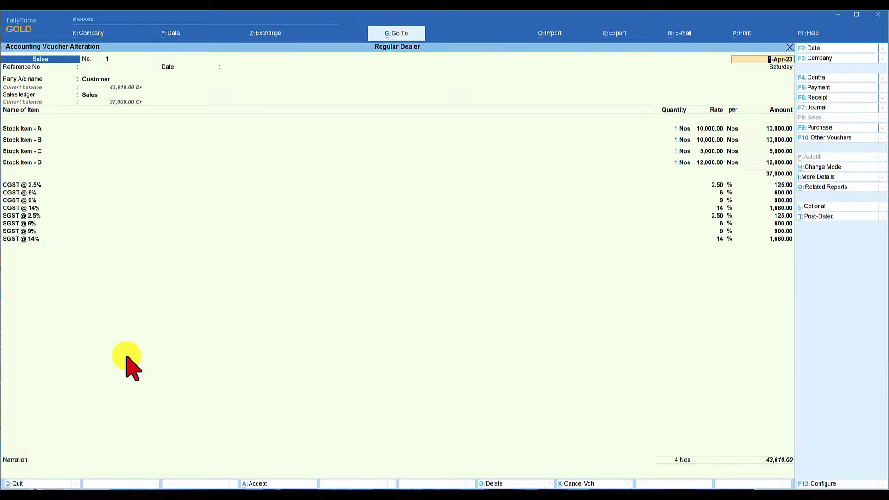
Step: Set Show Item-wise GST details to No in the voucher's print configuration and accept the configuration
key("ctrl+p")
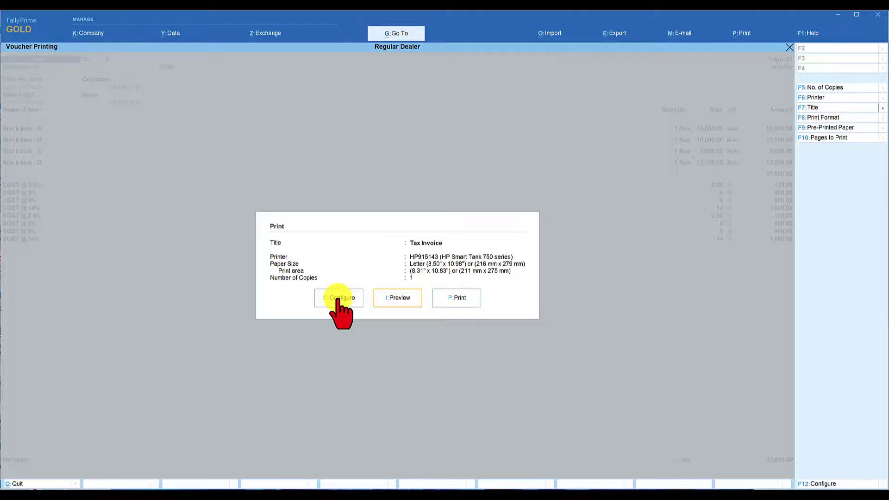
left_click(338, 299)
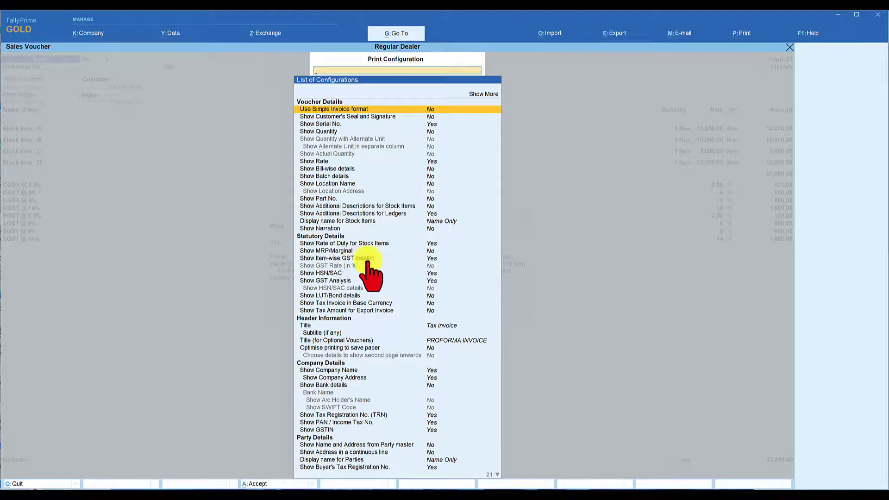
left_click(432, 259)
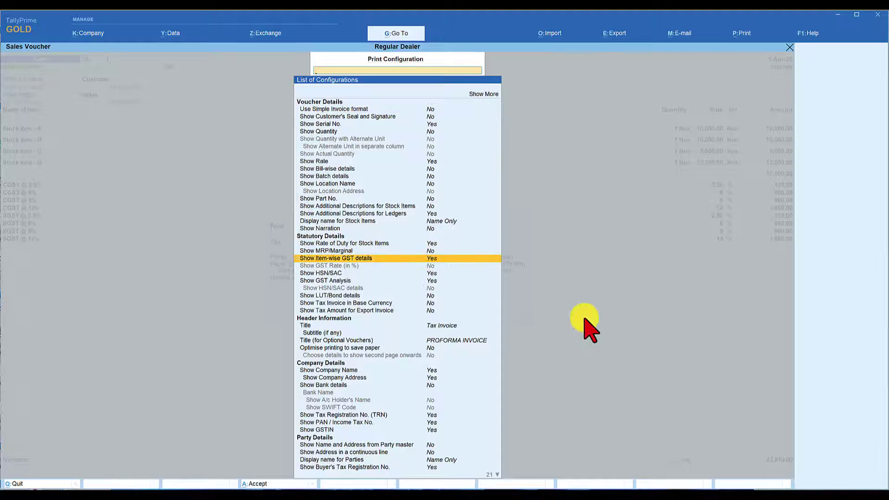
key("Return")
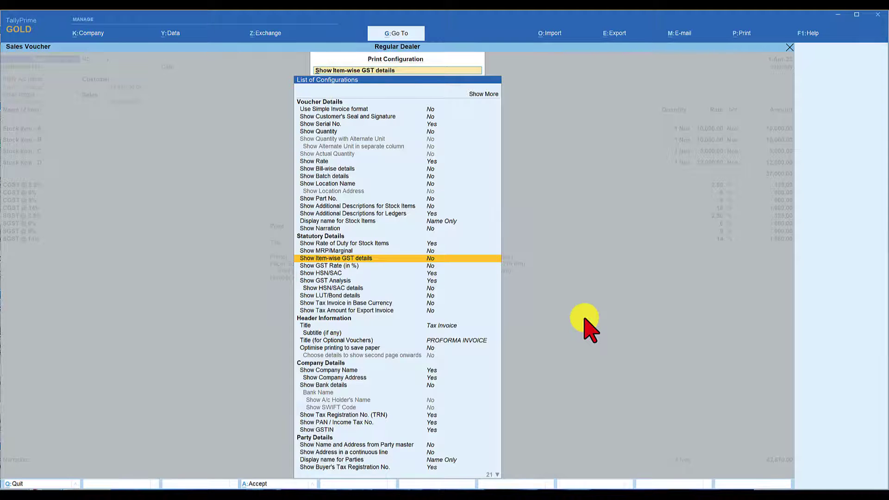
key("ctrl+a")
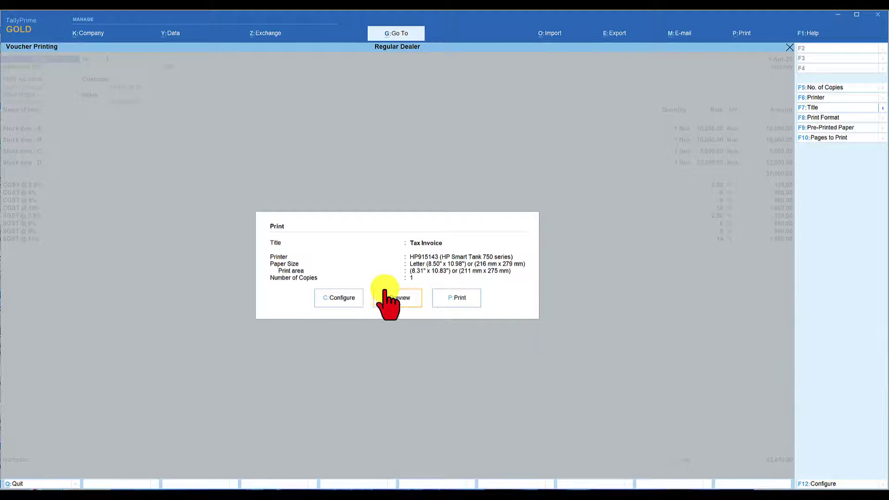
Step: Preview the tax invoice zoomed in and examine its item and tax lines down to the page end
left_click(398, 299)
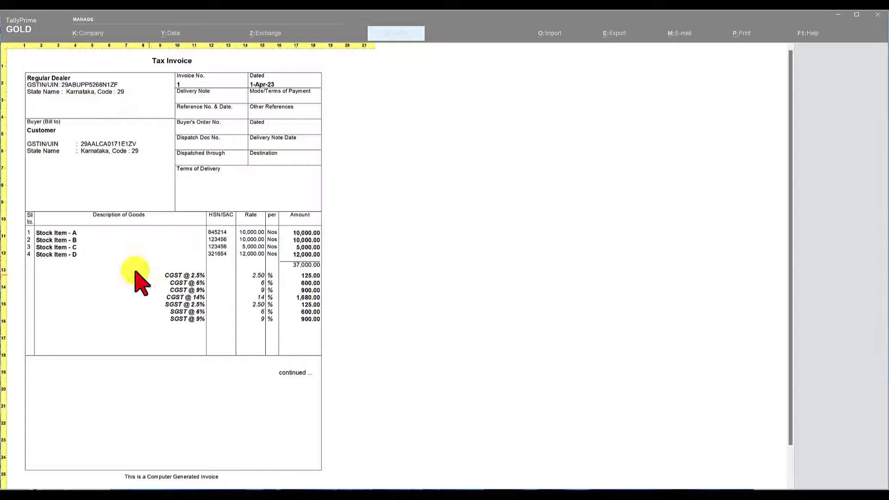
key("z")
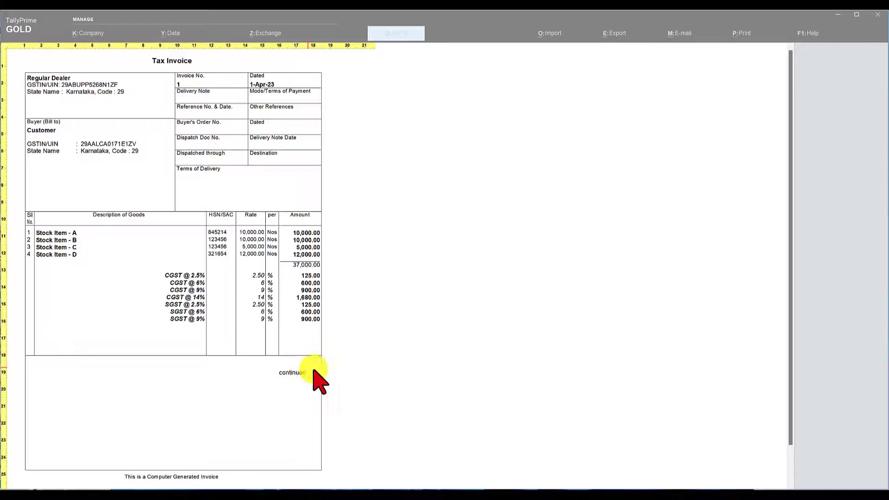
scroll(419, 377, "down", 3)
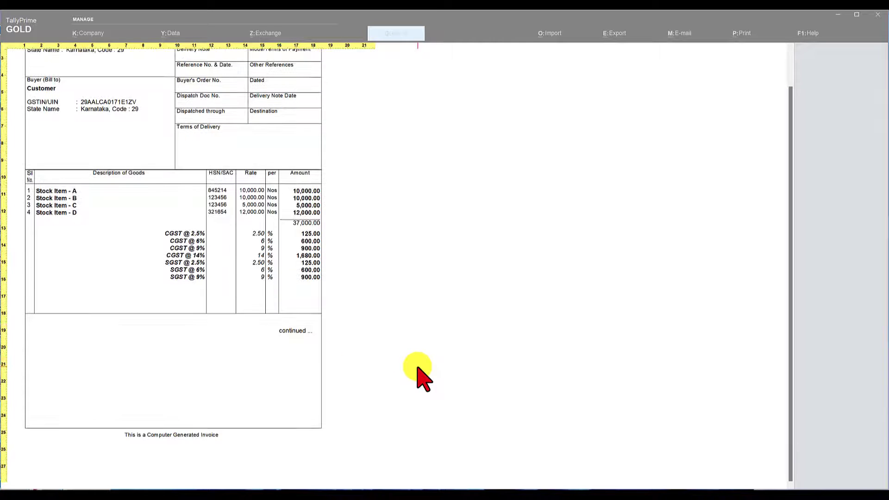
scroll(419, 377, "down", 3)
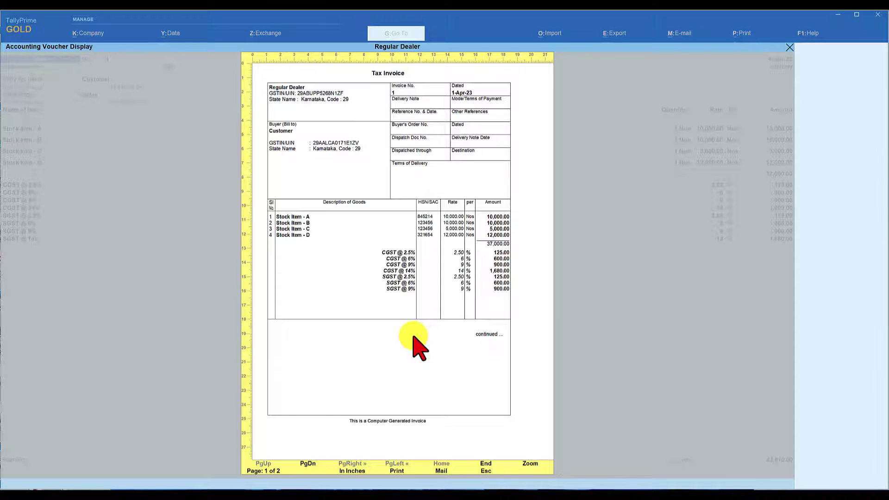
key("Escape")
Step: Set Optimise printing to save paper to Yes in the print configuration and preview the tax invoice again
key("c")
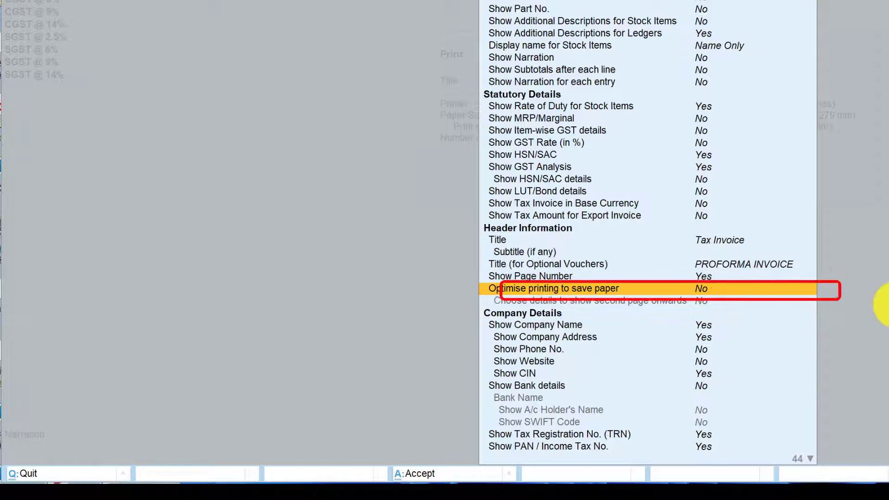
key("y")
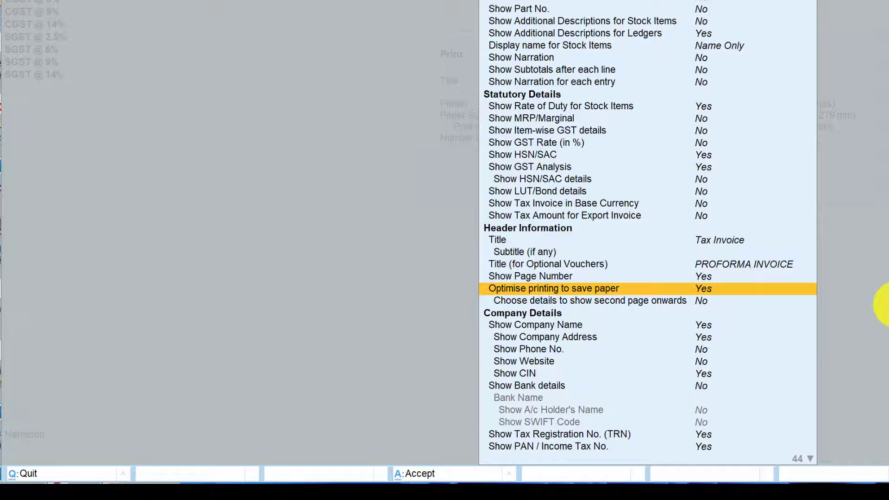
key("ctrl+a")
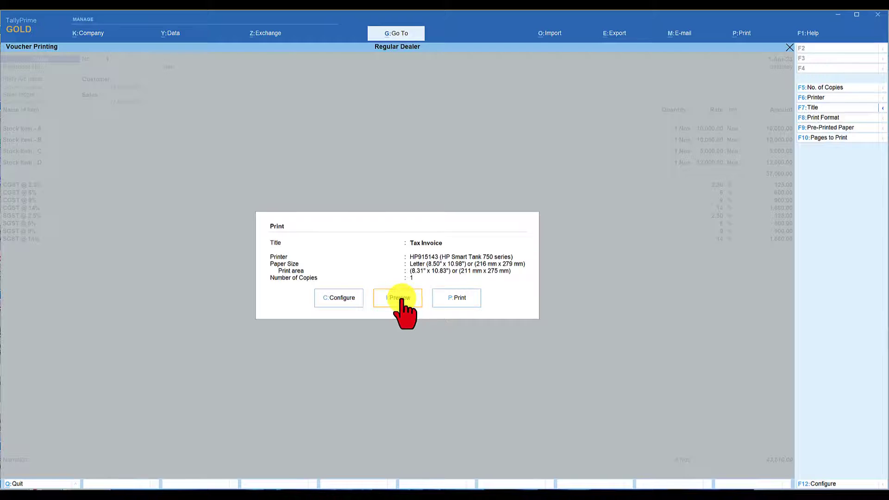
left_click(401, 299)
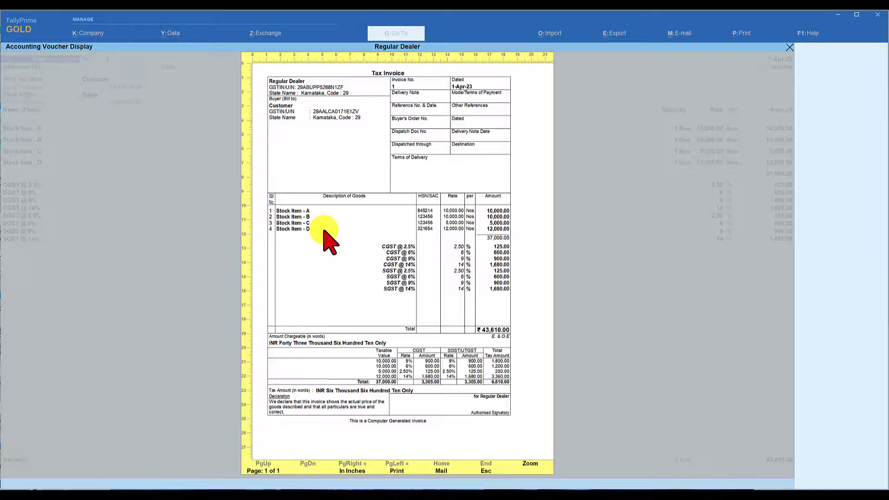
key("Escape")
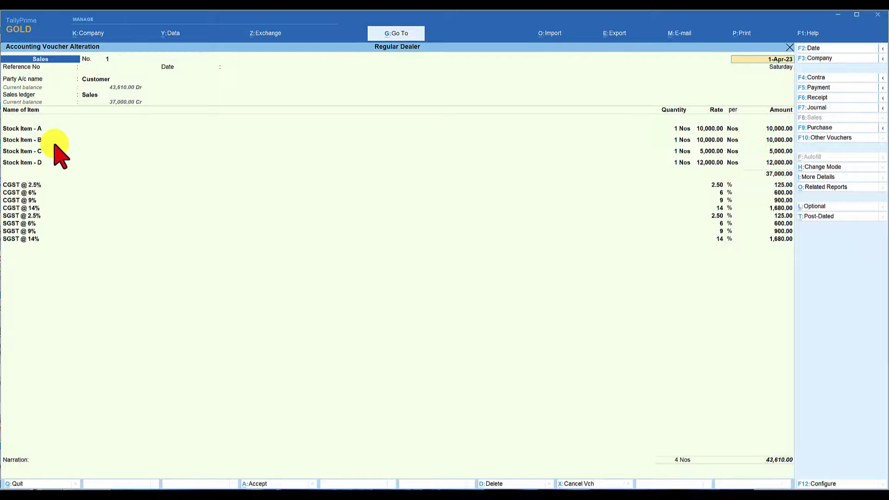
Step: Open the Stock Item - A master from the voucher and set its Rate of Duty to 18
left_click(24, 128)
key("ctrl")
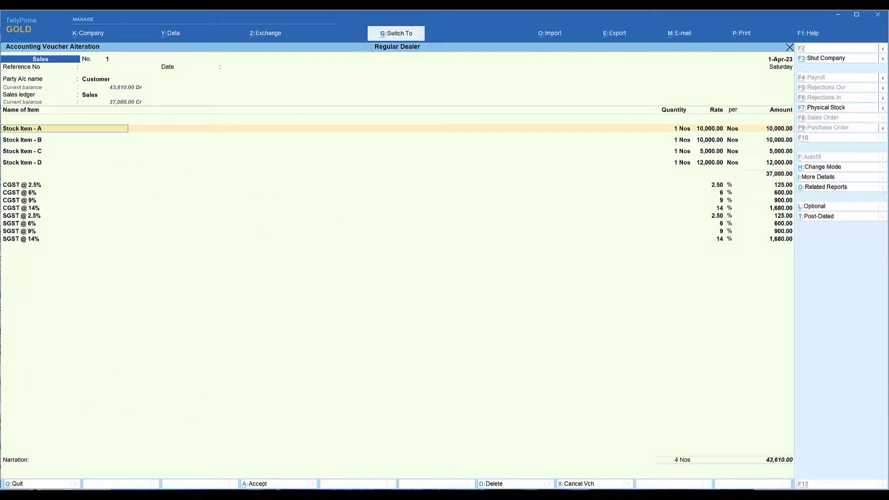
key("ctrl+Return")
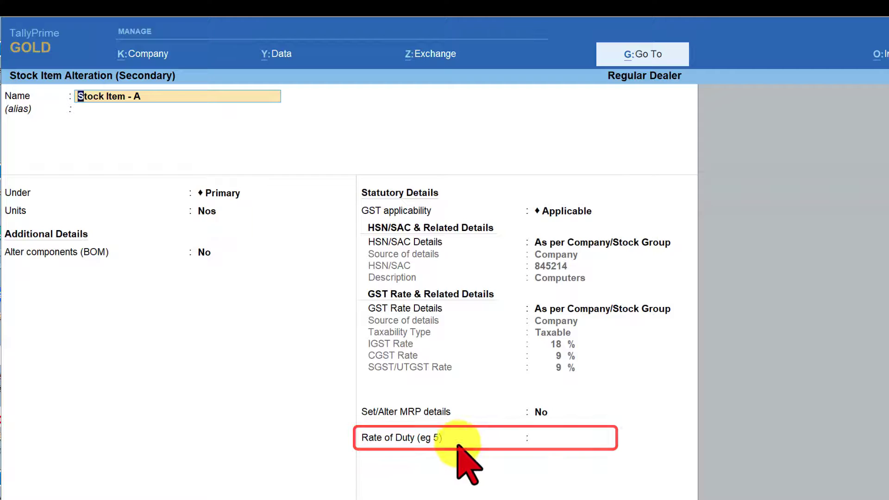
left_click(546, 439)
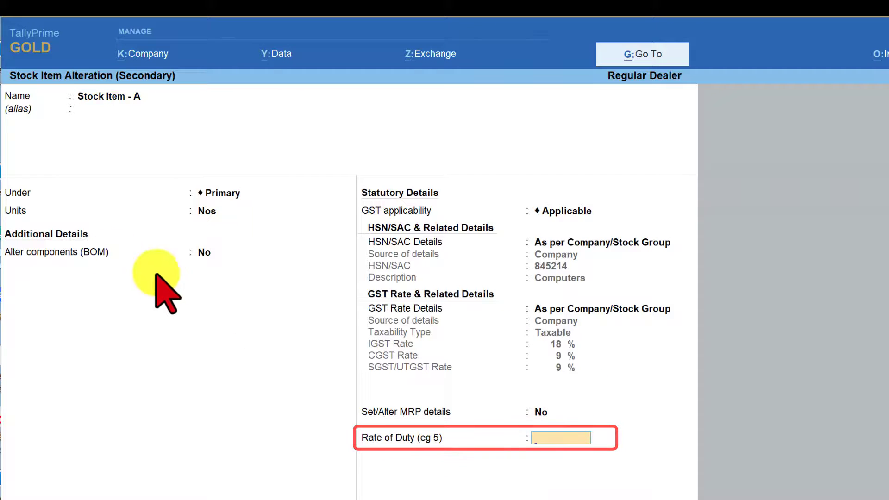
type("1")
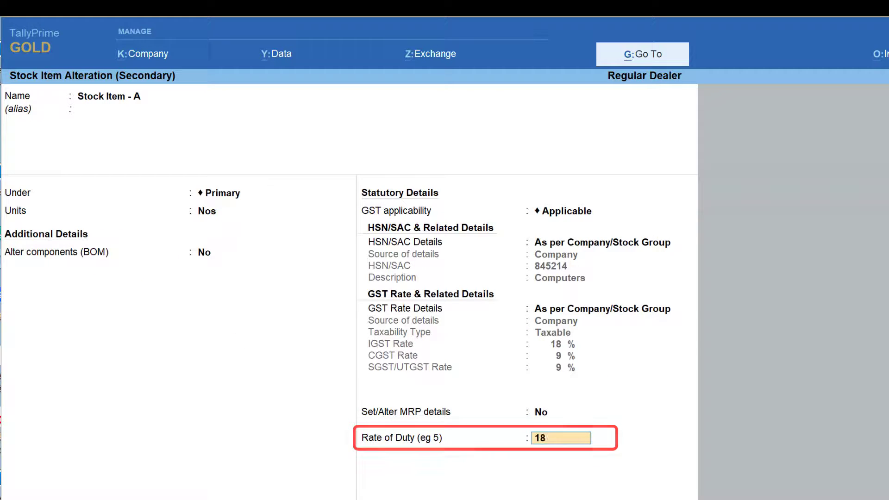
type("8")
key("Return")
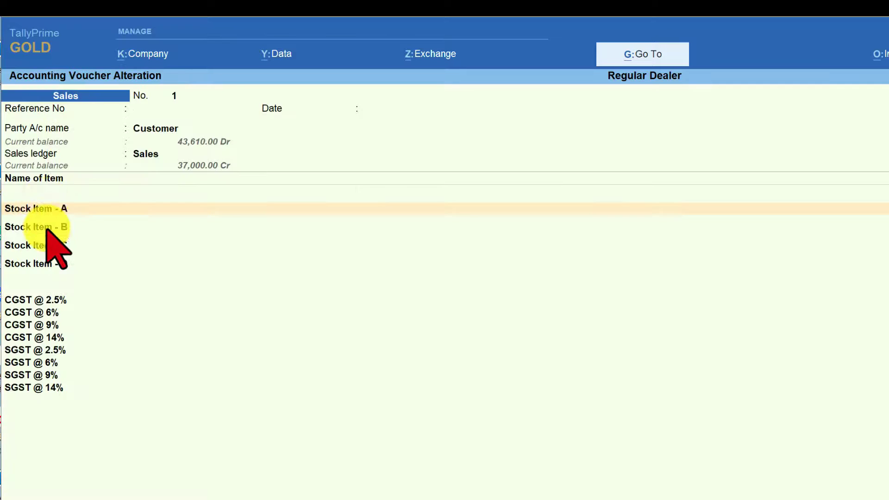
Step: Set the Rate of Duty to 12 in the Stock Item - B master
left_click(46, 227)
left_click(555, 419)
type("12")
key("Return")
Step: Set the Rate of Duty to 5 in the Stock Item - C master
left_click(43, 245)
left_click(556, 418)
type("5")
key("Return")
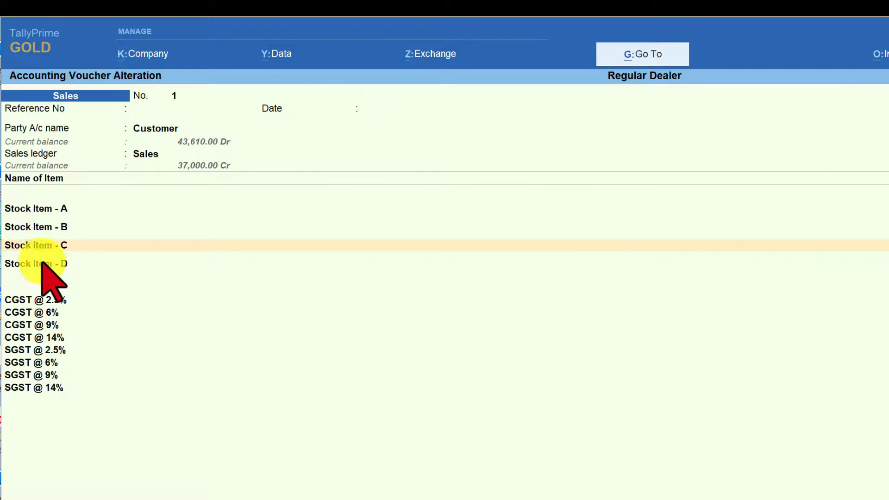
Step: Set the Rate of Duty to 28 in the Stock Item - D master
left_click(43, 263)
left_click(532, 416)
type("28")
key("Return")
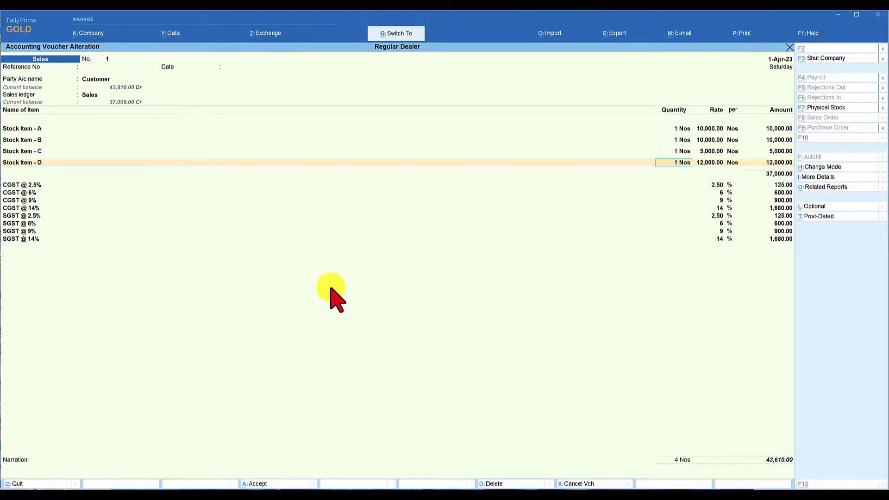
Step: Preview the tax invoice to check the Rate of Duty under each stock item, and quit the voucher
key("ctrl+p")
key("i")
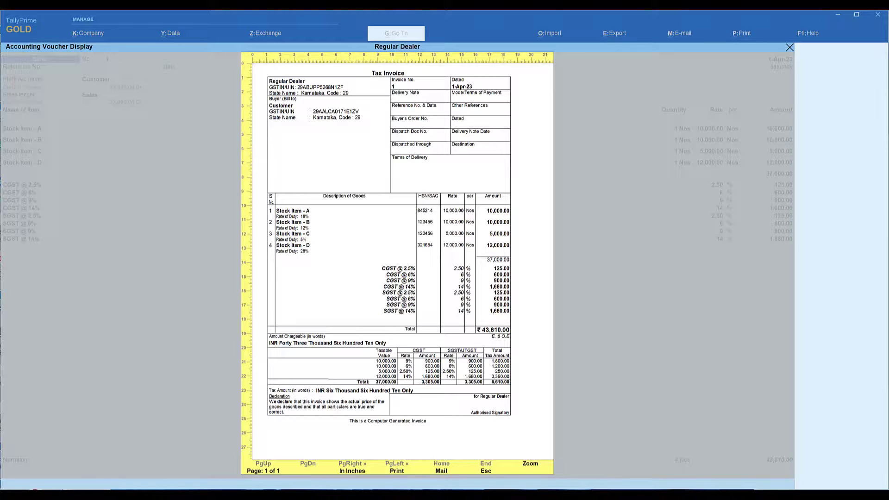
key("Escape")
key("Escape")
key("Escape")
key("y")
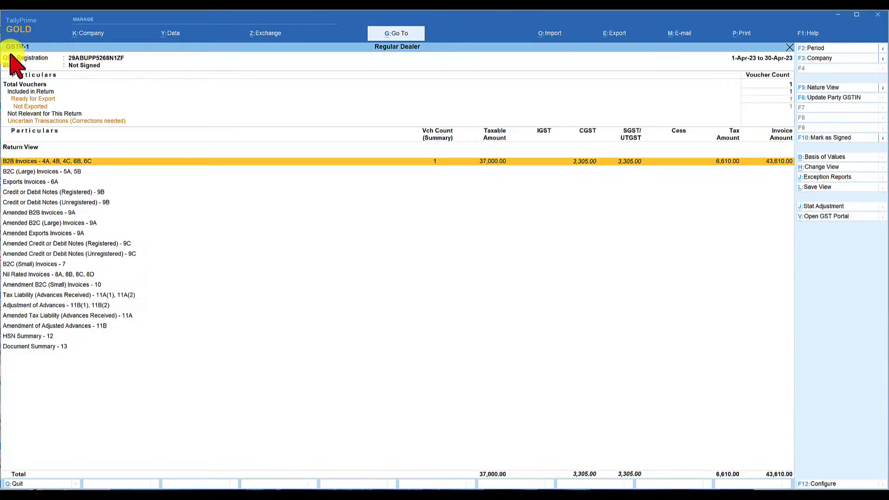